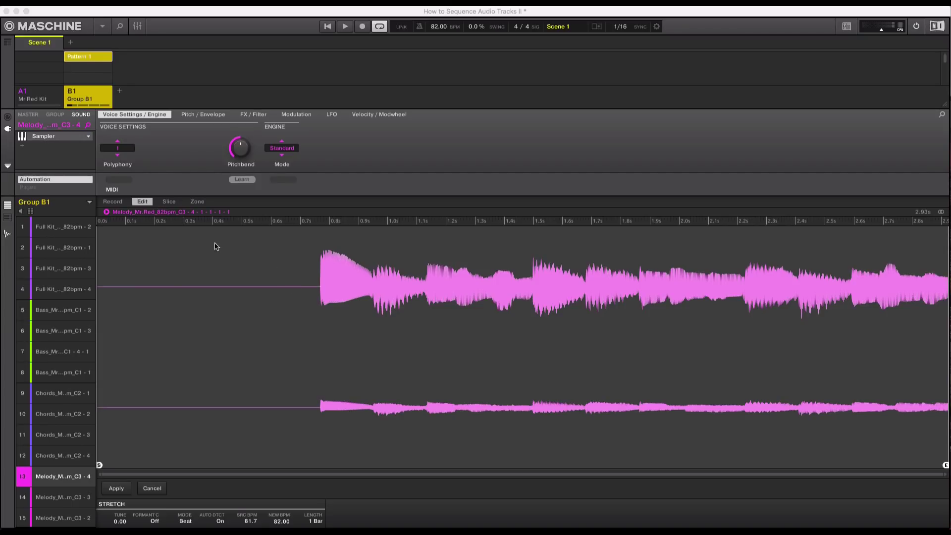
Switch from the sample editor to Pattern 1's note view and replace the Sampler on sound 1 with the Audio plug-in
click(72, 229)
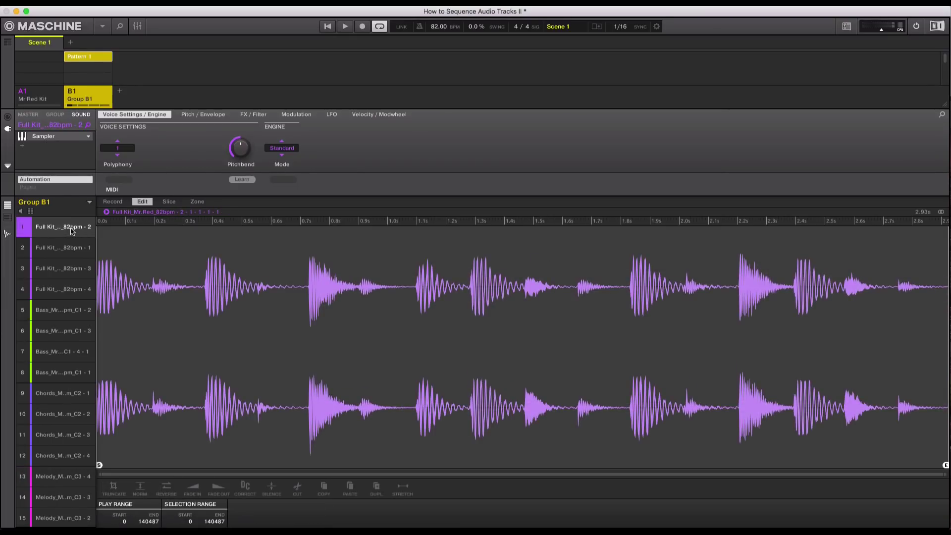
key(super+e)
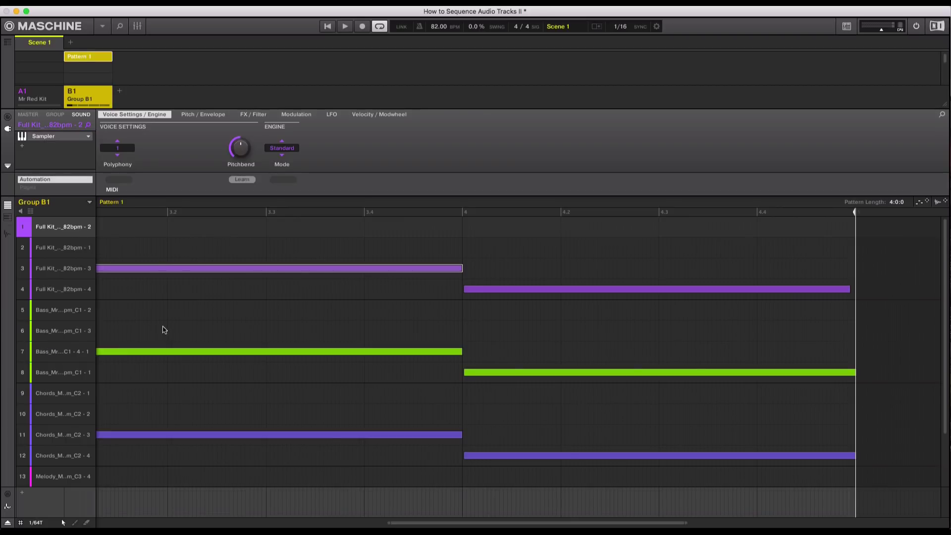
scroll(163, 331, down, 3)
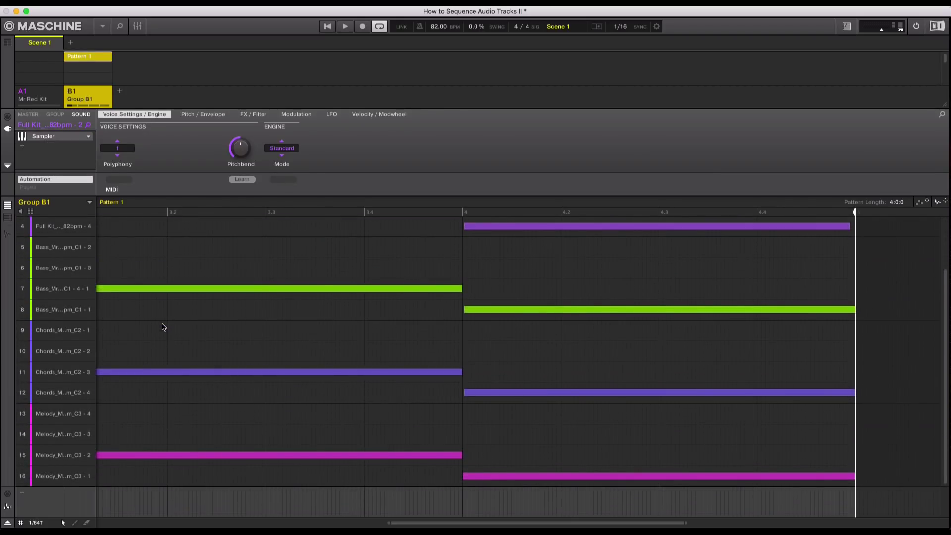
scroll(164, 328, up, 3)
scroll(164, 328, up, 1)
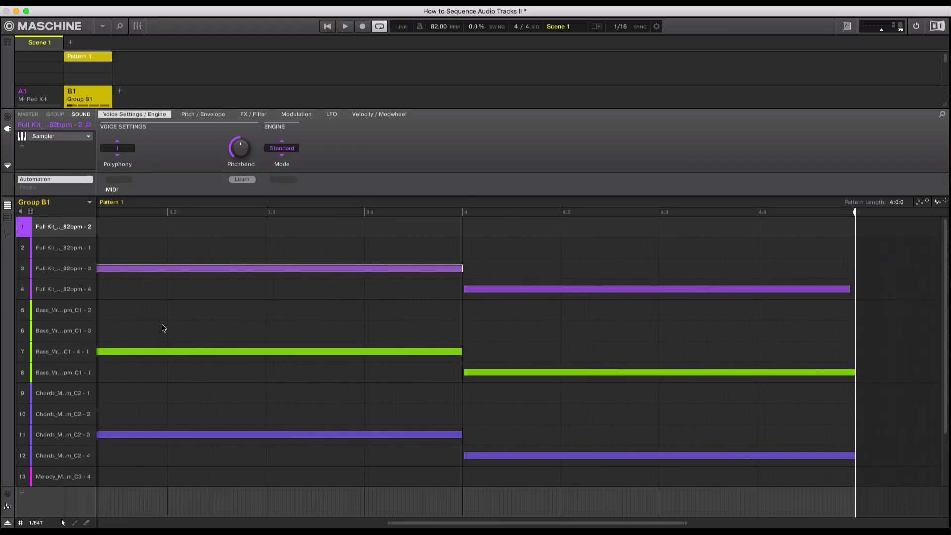
scroll(164, 328, down, 3)
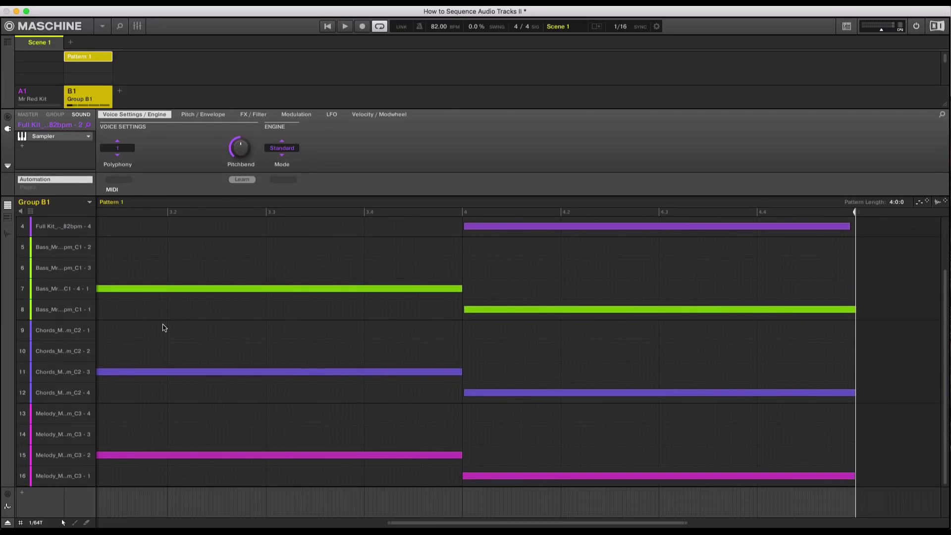
scroll(163, 327, up, 3)
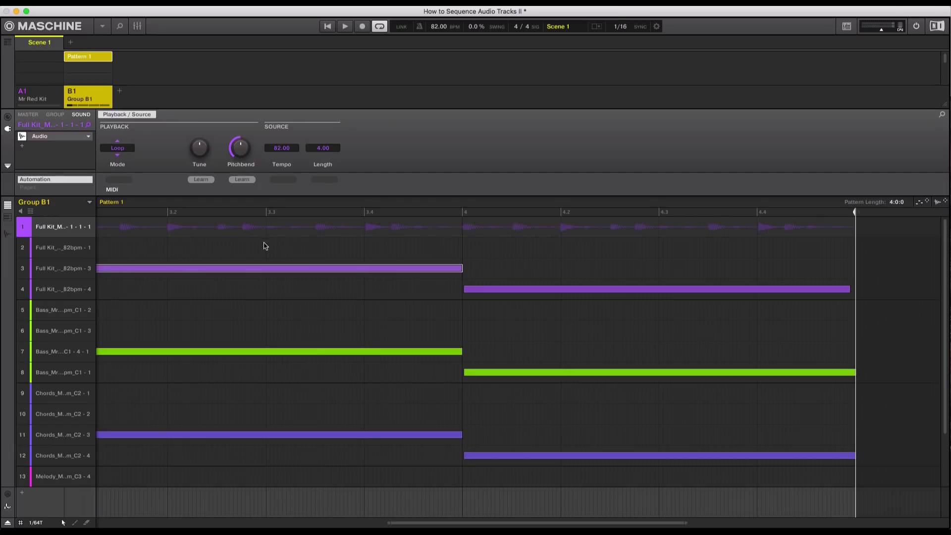
Replace the Sampler with the Audio plug-in on the remaining Full Kit sounds, 2 to 4
click(48, 253)
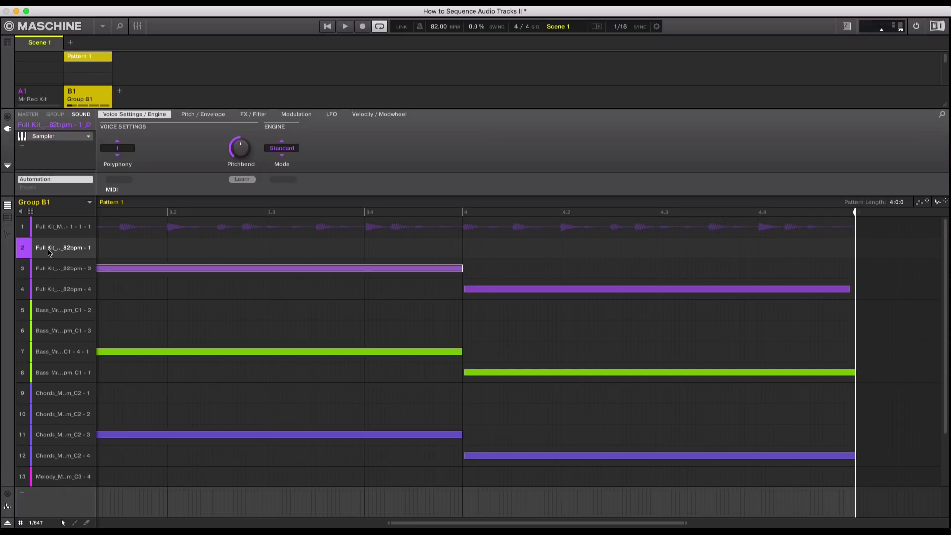
key(super+v)
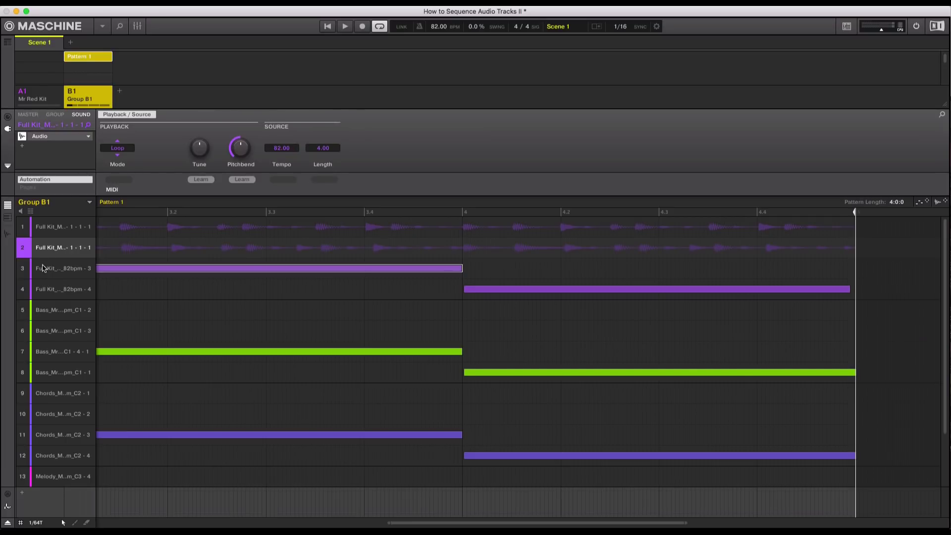
click(42, 268)
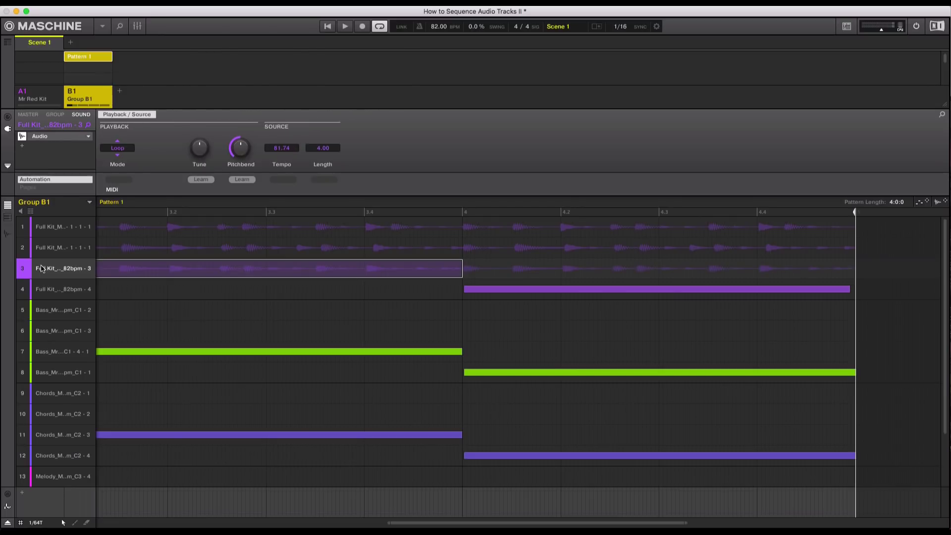
click(64, 292)
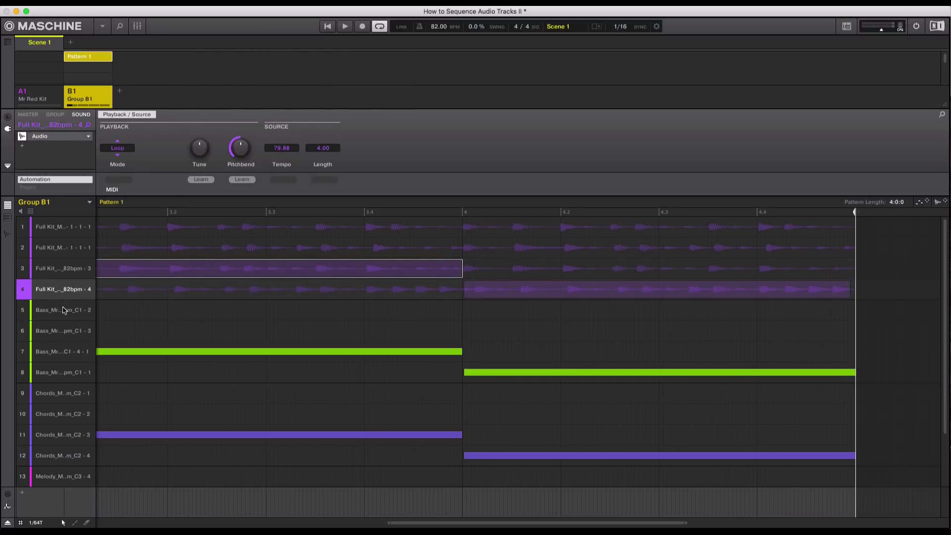
Replace the Sampler with the Audio plug-in on the four Bass sounds, 5 to 8
click(62, 312)
click(63, 330)
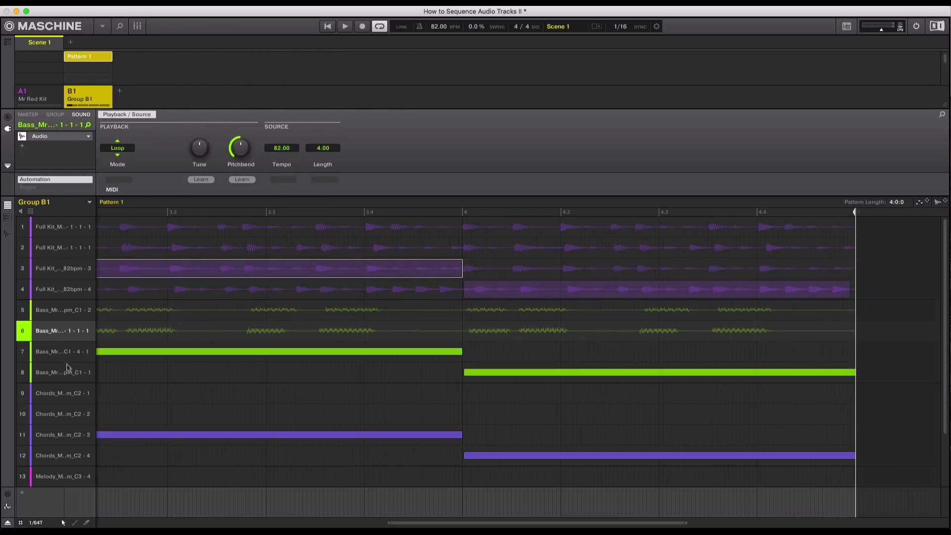
click(64, 352)
double_click(64, 351)
click(66, 372)
click(66, 355)
click(70, 372)
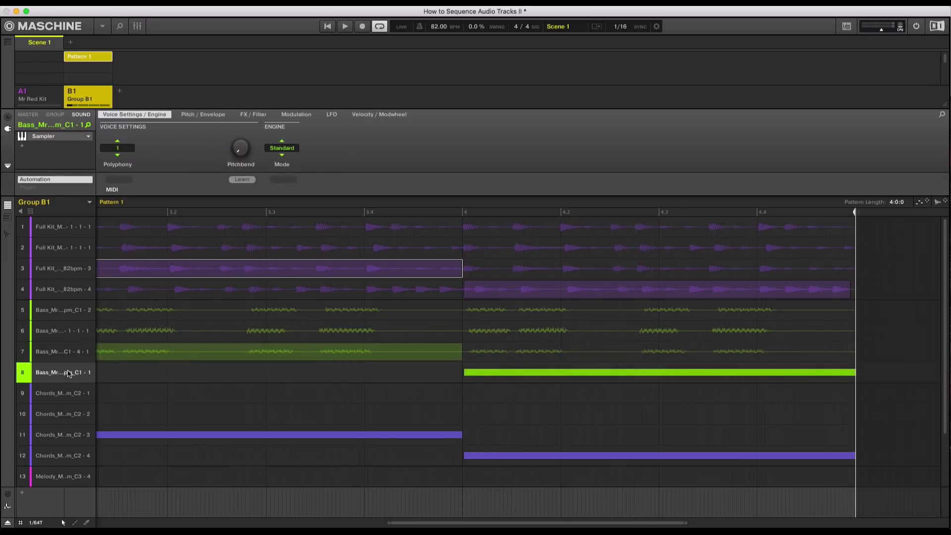
Replace the Sampler with the Audio plug-in on the four Chords sounds, 9 to 12
double_click(60, 392)
click(59, 400)
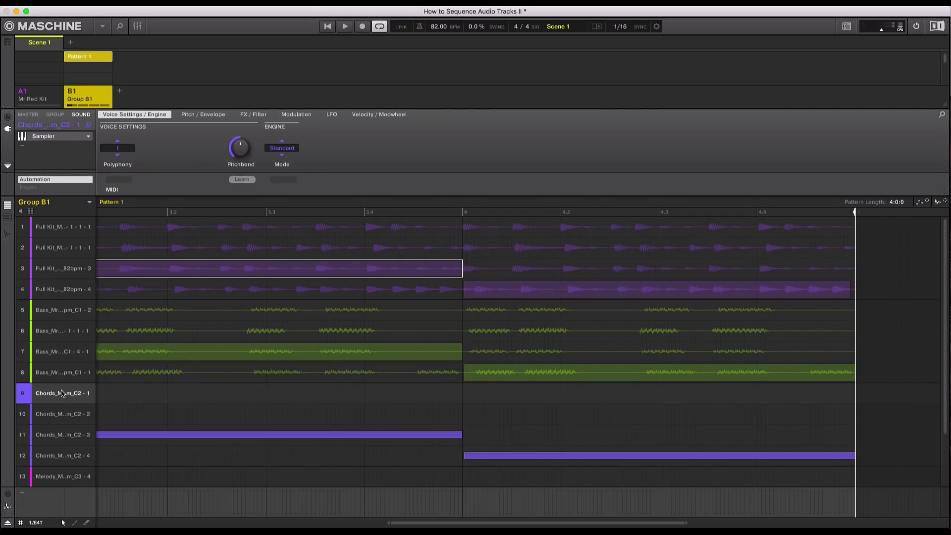
click(61, 416)
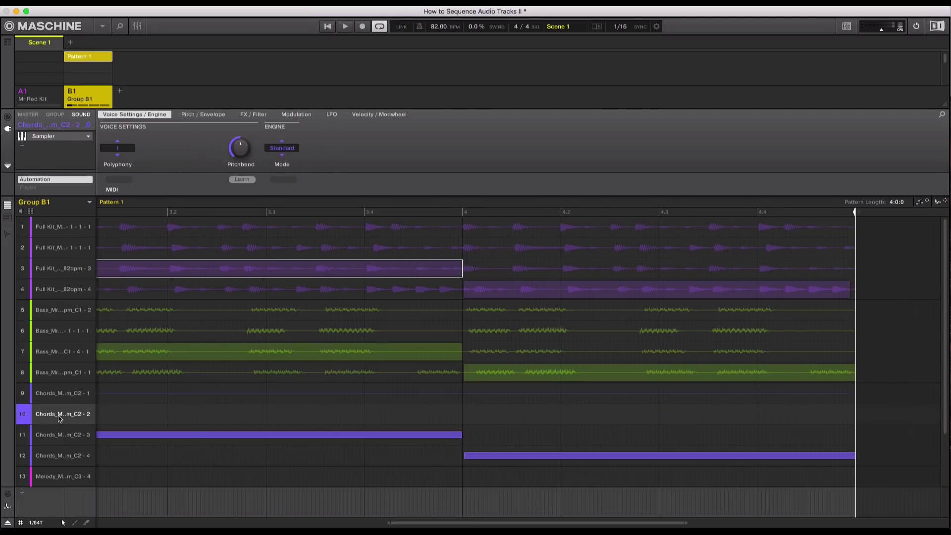
click(58, 440)
scroll(64, 425, down, 3)
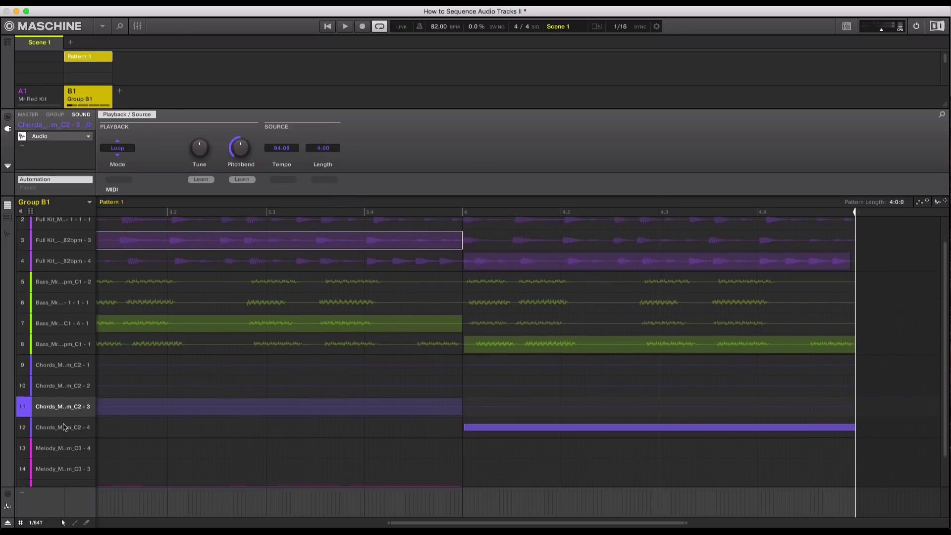
click(63, 425)
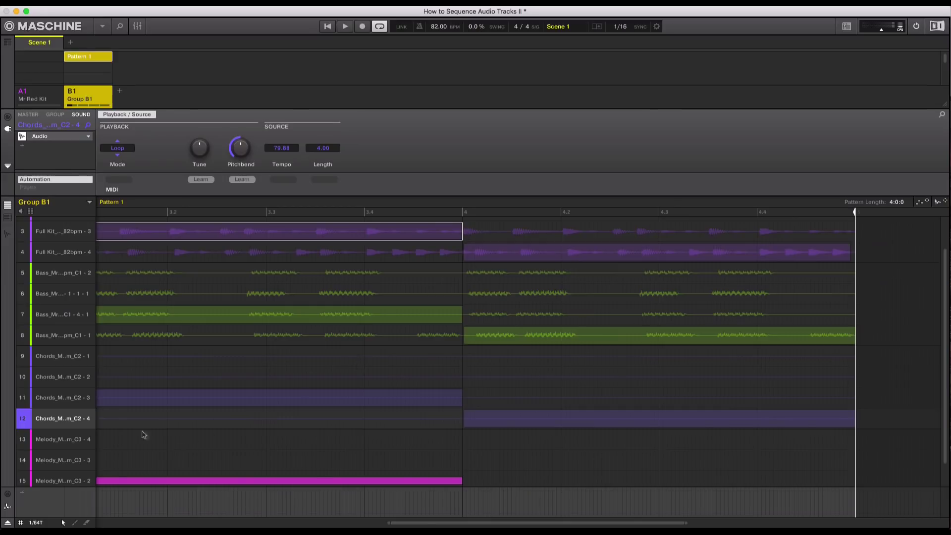
Replace the Sampler with the Audio plug-in on the four Melody sounds, 13 to 16
scroll(134, 432, down, 1)
click(48, 416)
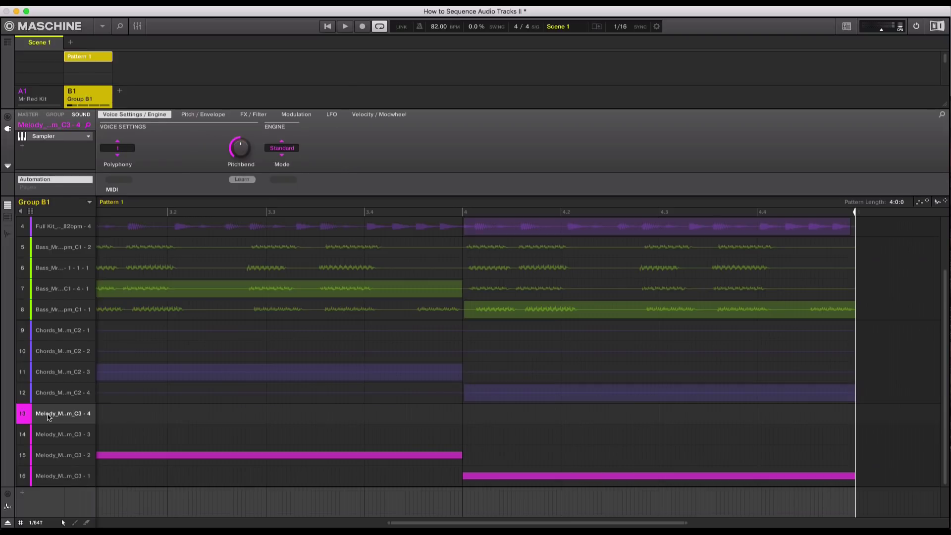
click(51, 441)
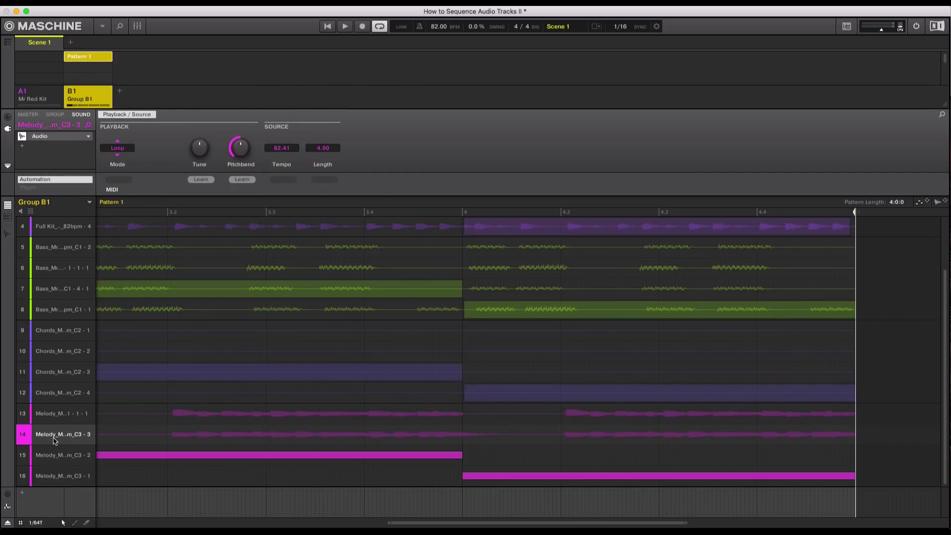
click(62, 458)
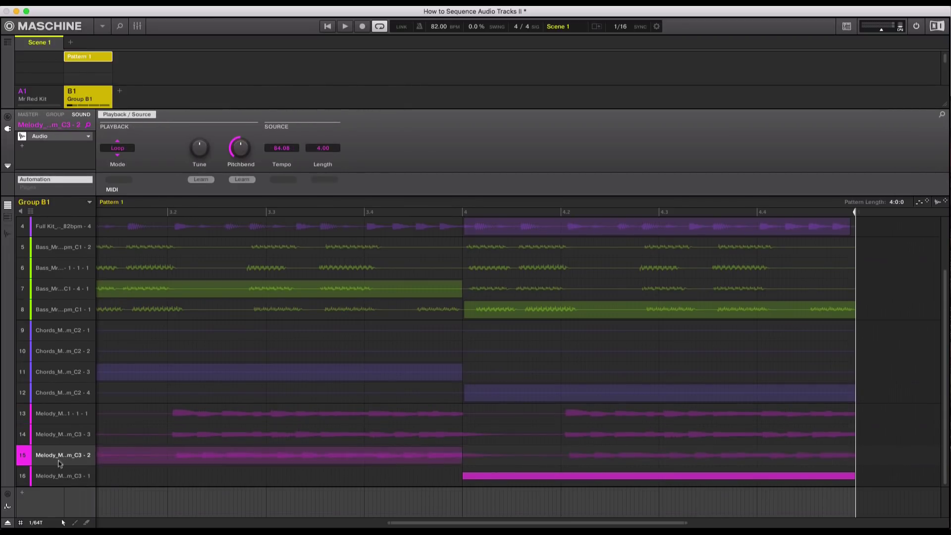
click(56, 478)
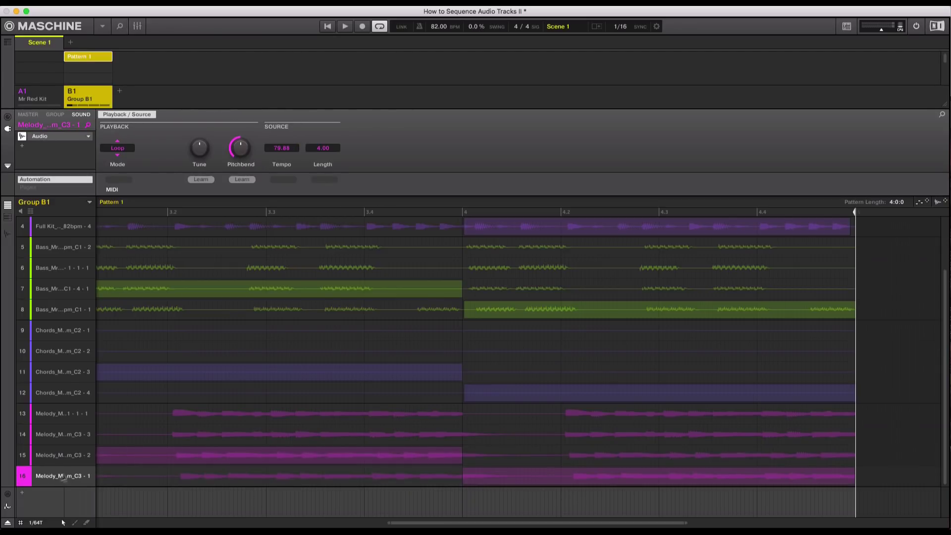
Set the Audio plug-in's playback mode to Gate for the first Full Kit sound, sound 1
scroll(179, 380, up, 3)
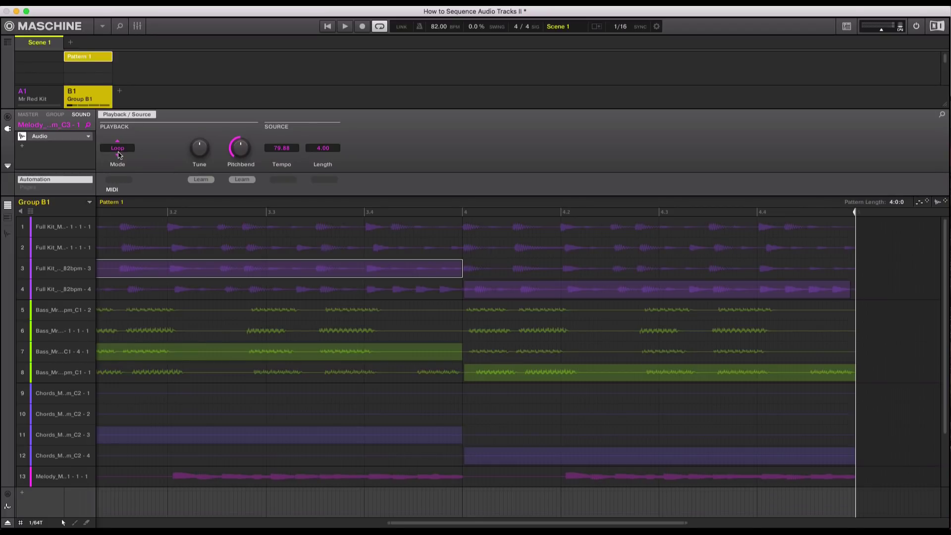
click(65, 231)
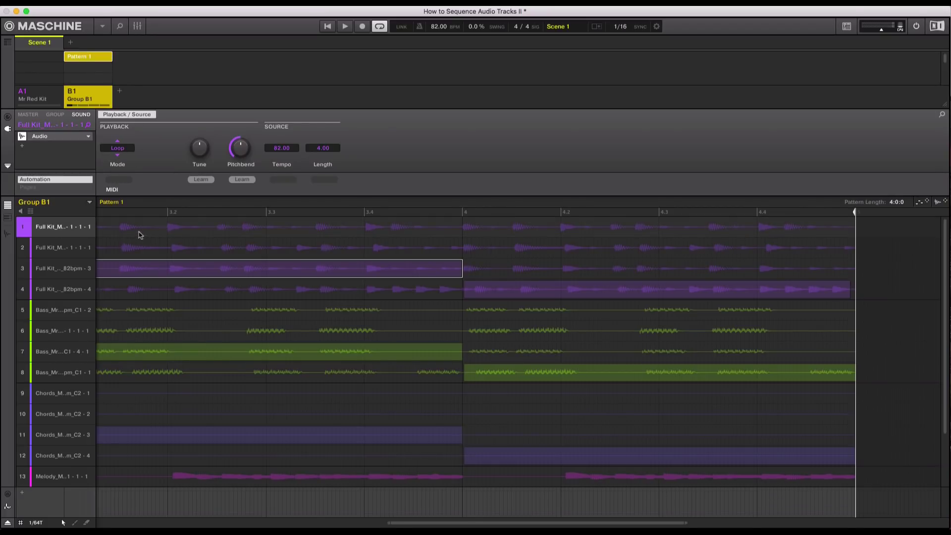
scroll(268, 347, left, 3)
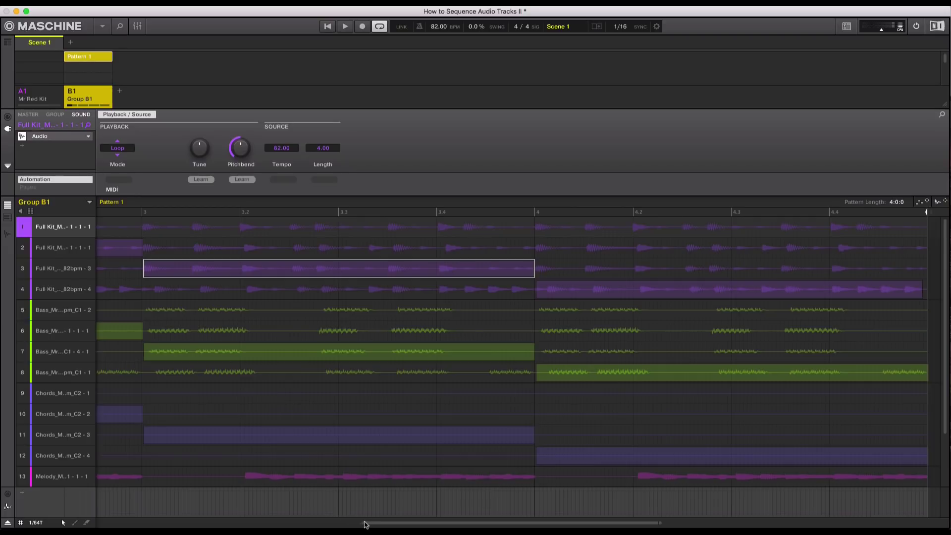
drag(361, 526, 99, 524)
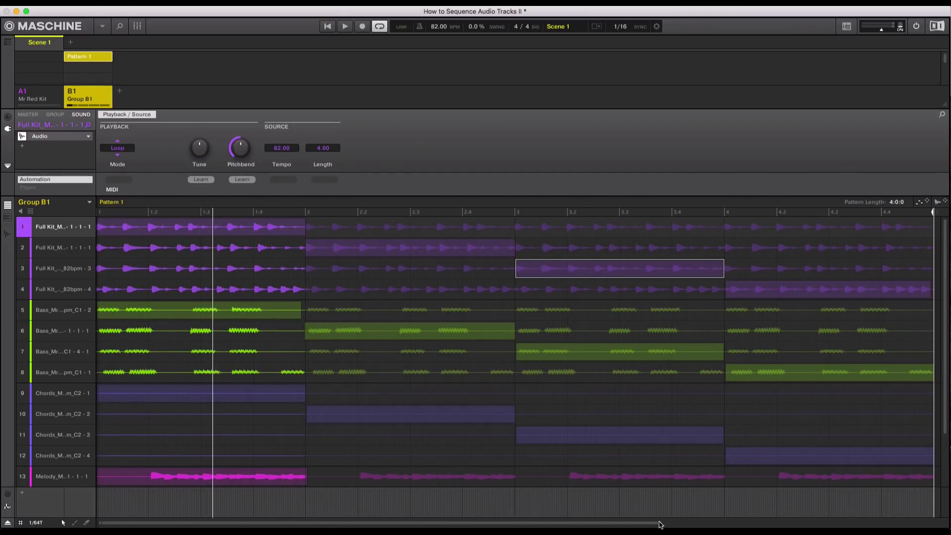
mouse_move(662, 525)
mouse_down()
mouse_move(725, 525)
mouse_move(662, 524)
mouse_up()
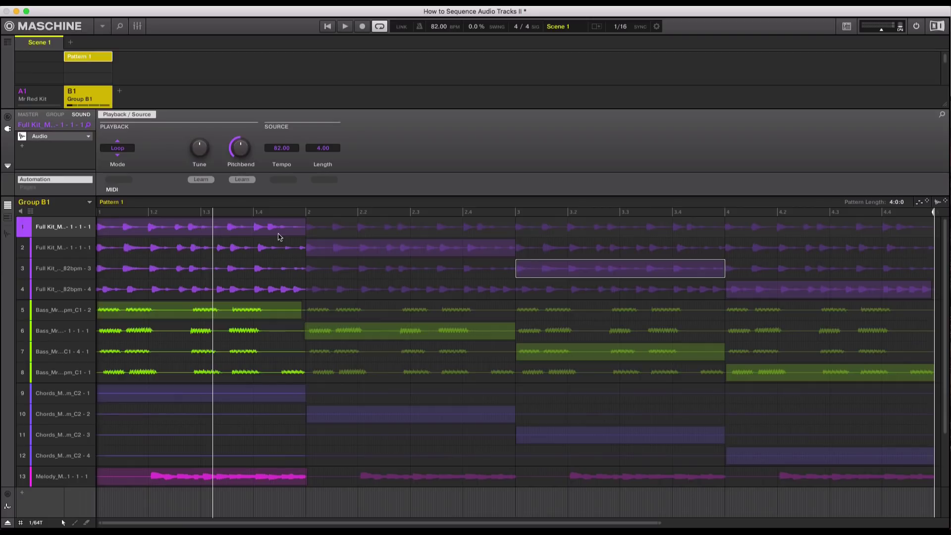
click(112, 149)
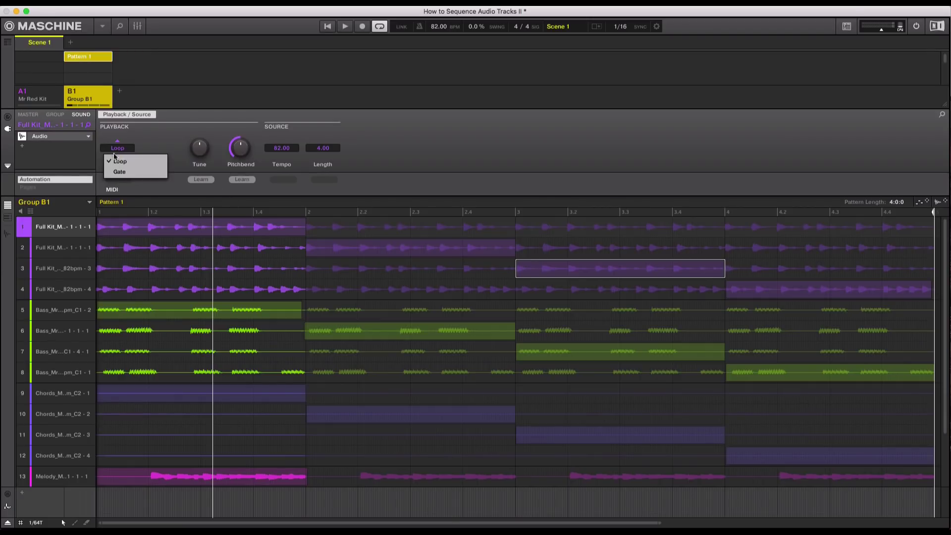
click(121, 173)
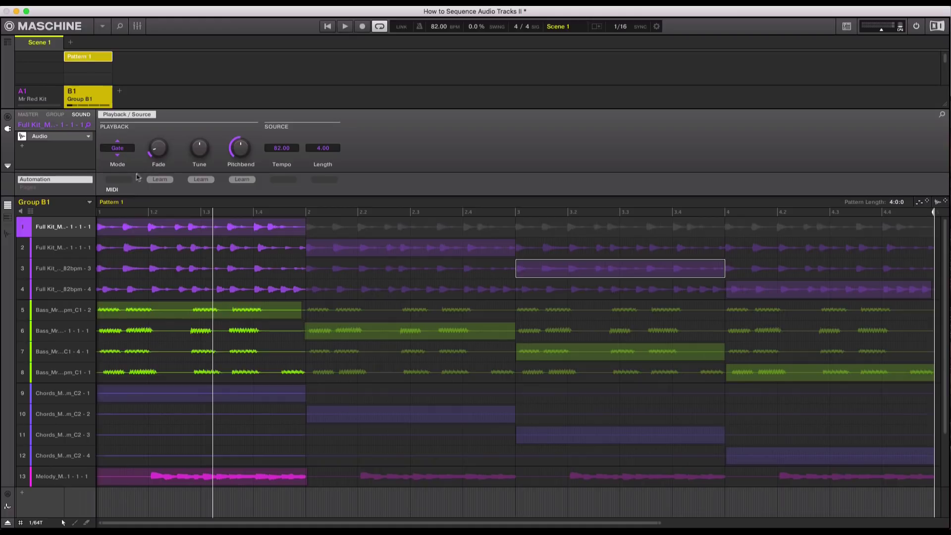
Set the playback mode to Gate for Full Kit sounds 2, 3 and 4
click(55, 247)
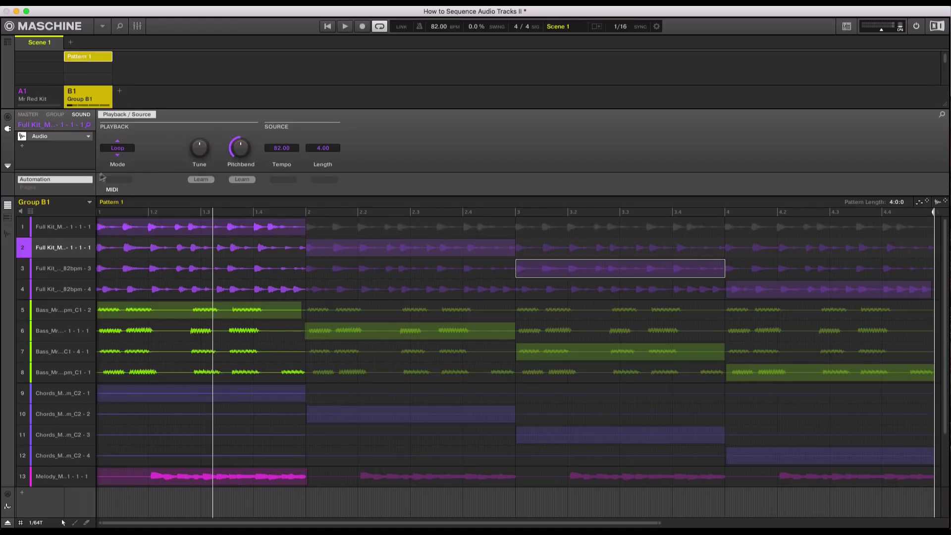
click(119, 149)
click(122, 171)
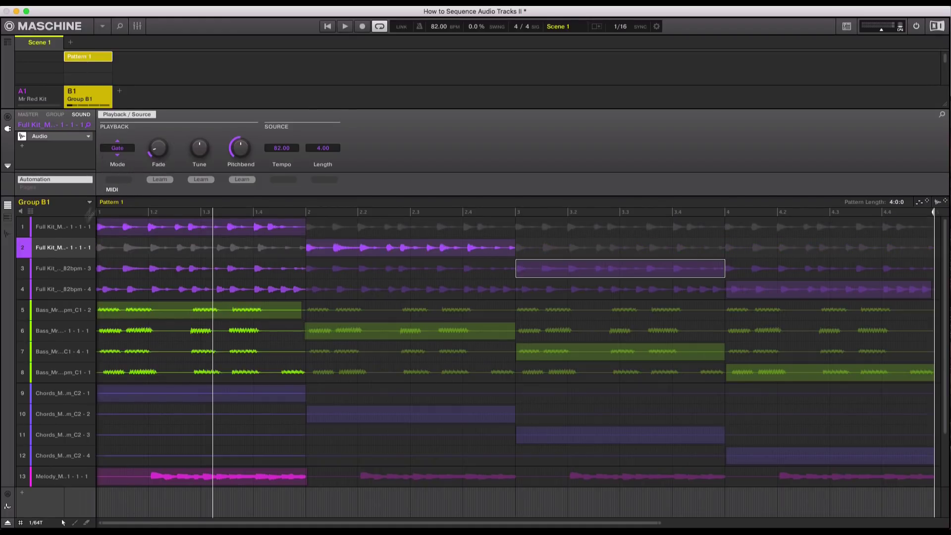
click(55, 269)
click(120, 148)
click(119, 172)
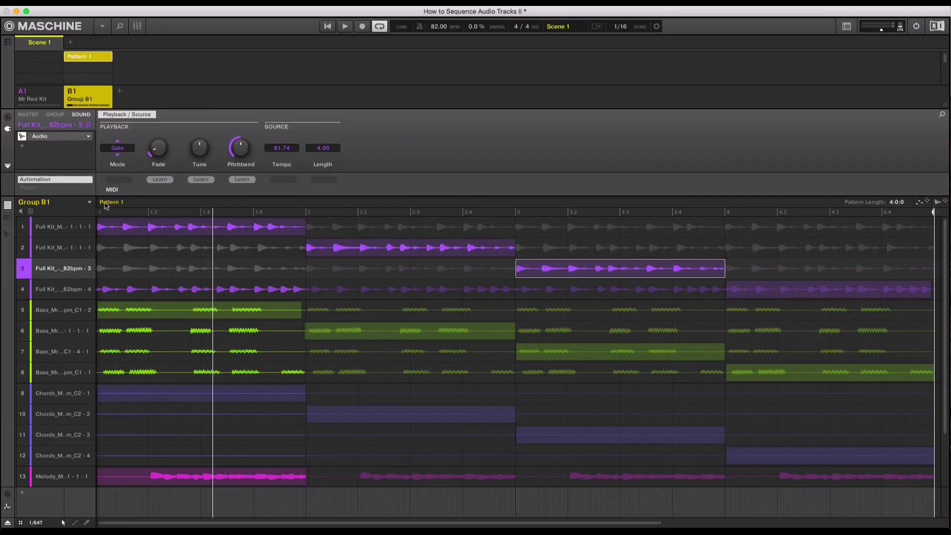
click(59, 291)
click(119, 148)
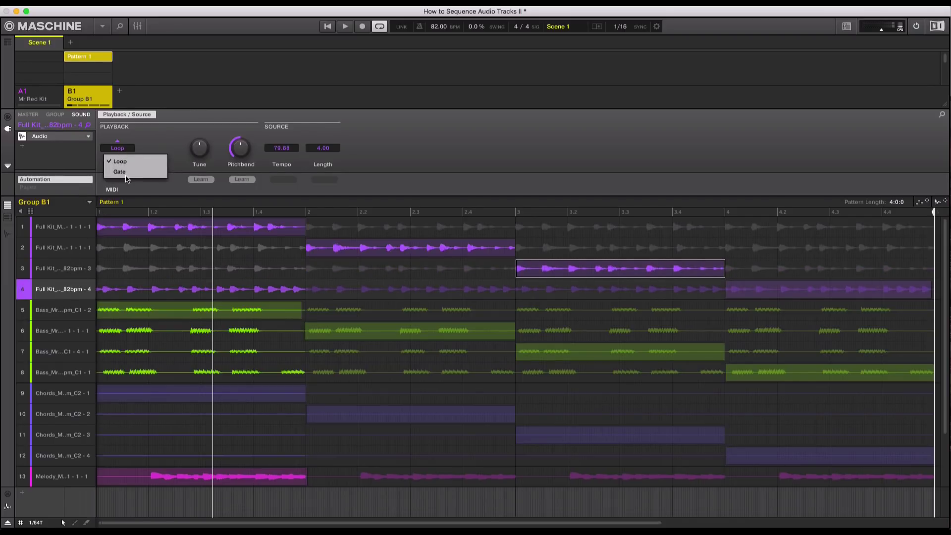
click(127, 172)
Set the playback mode to Gate for the four Bass sounds, 5 to 8
click(59, 308)
click(118, 148)
click(122, 172)
click(52, 330)
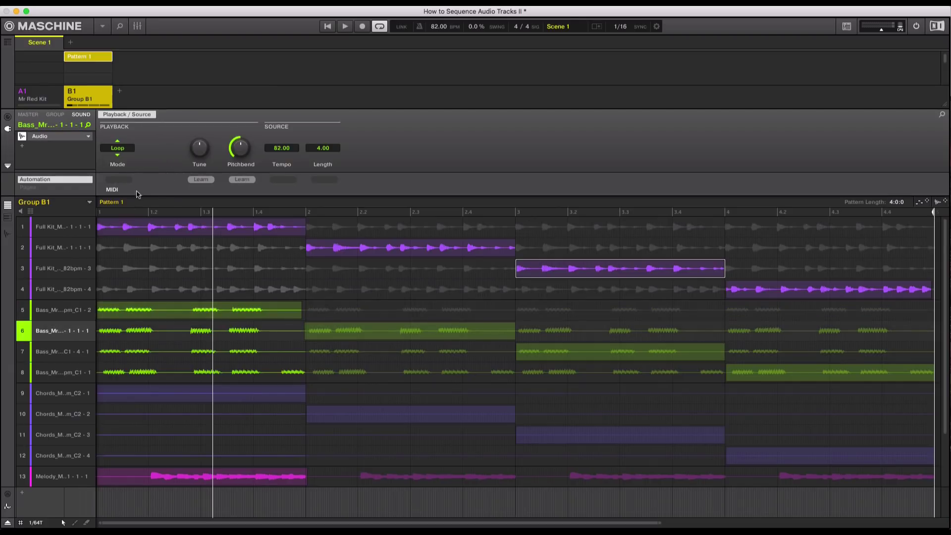
click(118, 148)
click(127, 172)
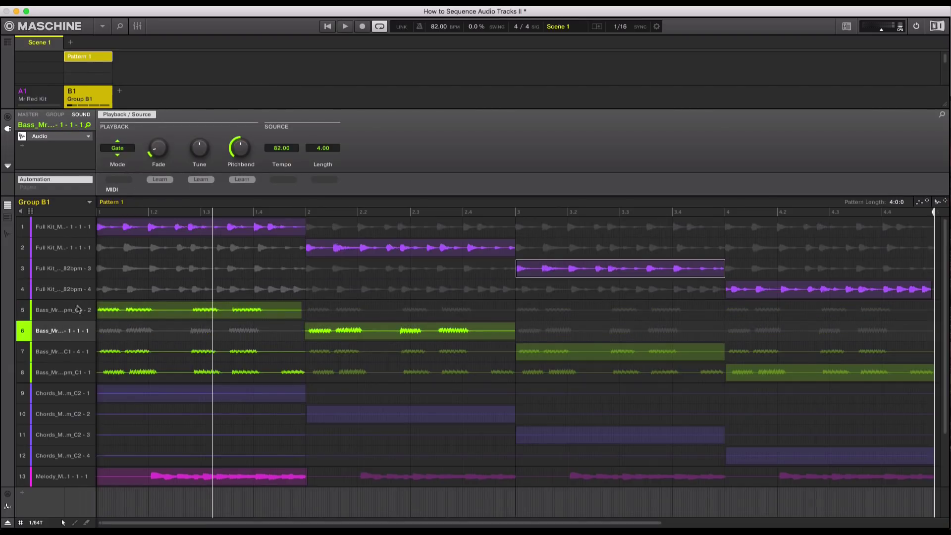
click(60, 355)
click(120, 148)
click(126, 172)
click(63, 372)
click(118, 149)
click(126, 172)
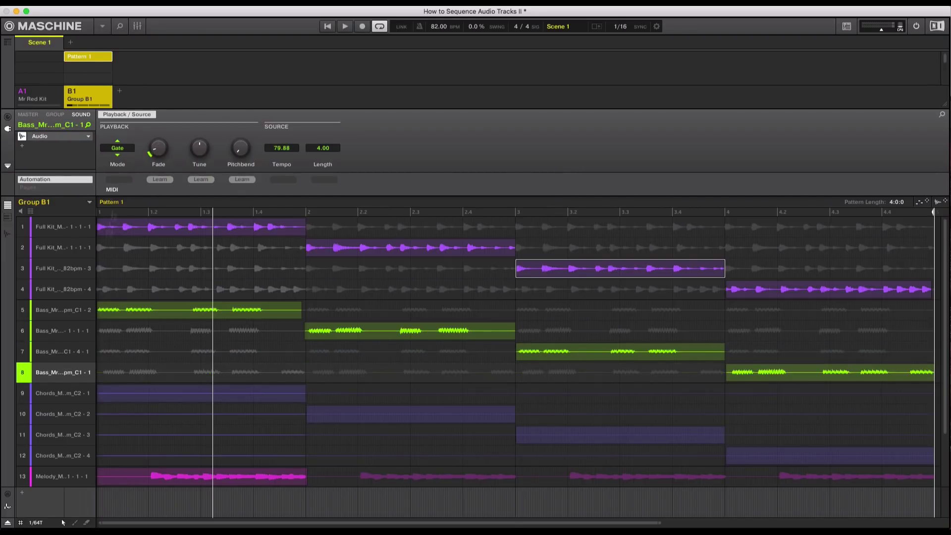
Set the Audio plug-in's playback mode to Gate for the four Chords sounds, 9 to 12
click(48, 396)
click(118, 149)
click(126, 172)
scroll(71, 393, down, 3)
click(60, 349)
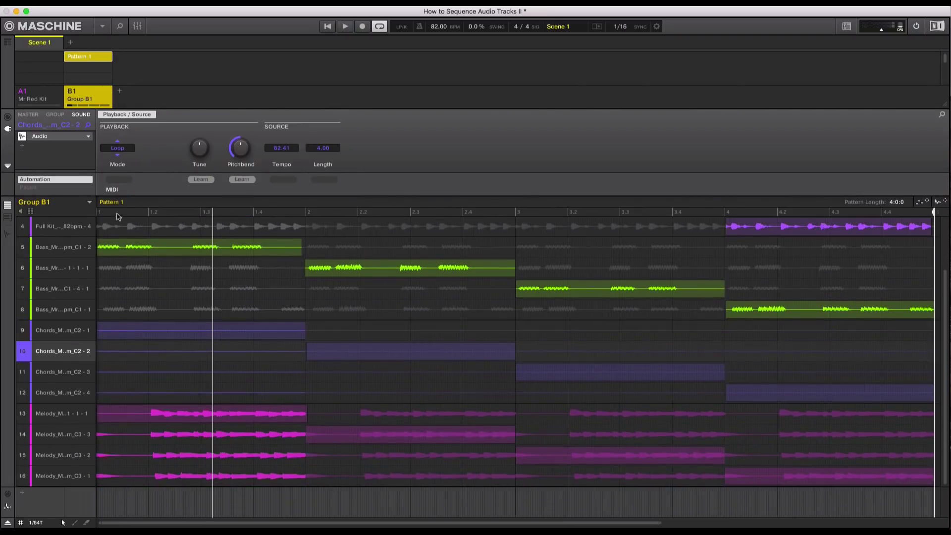
click(117, 149)
click(126, 172)
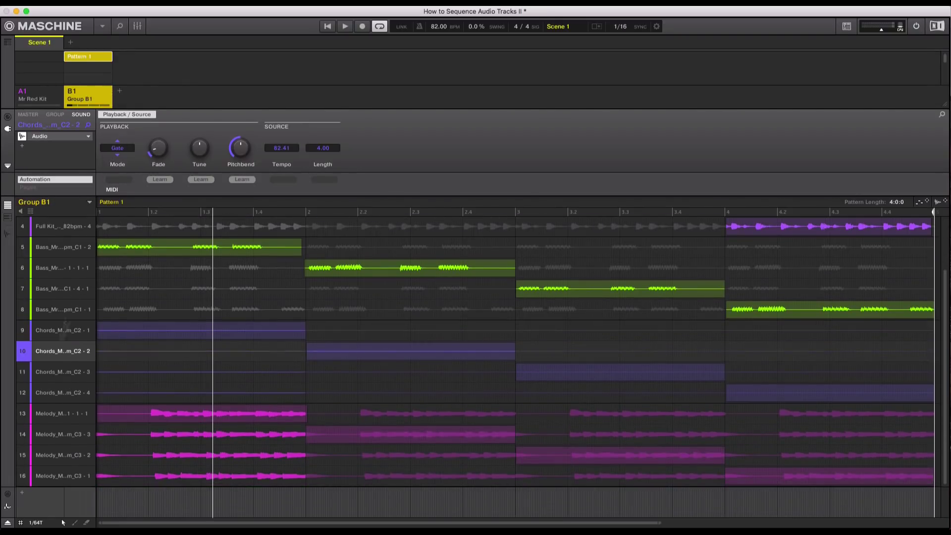
click(57, 371)
click(121, 148)
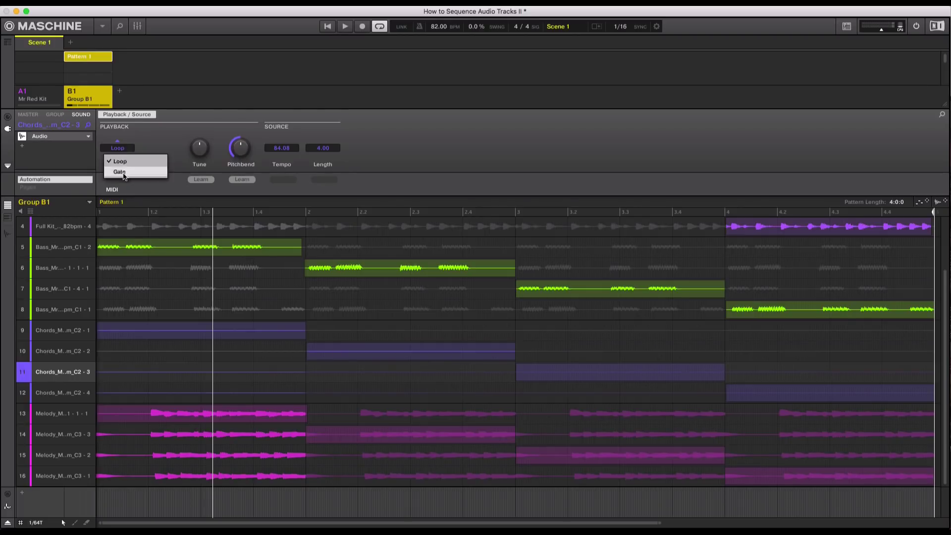
click(121, 172)
click(45, 394)
click(119, 150)
click(120, 172)
Set the Audio plug-in's playback mode to Gate for the four Melody sounds, 13 to 16
click(56, 416)
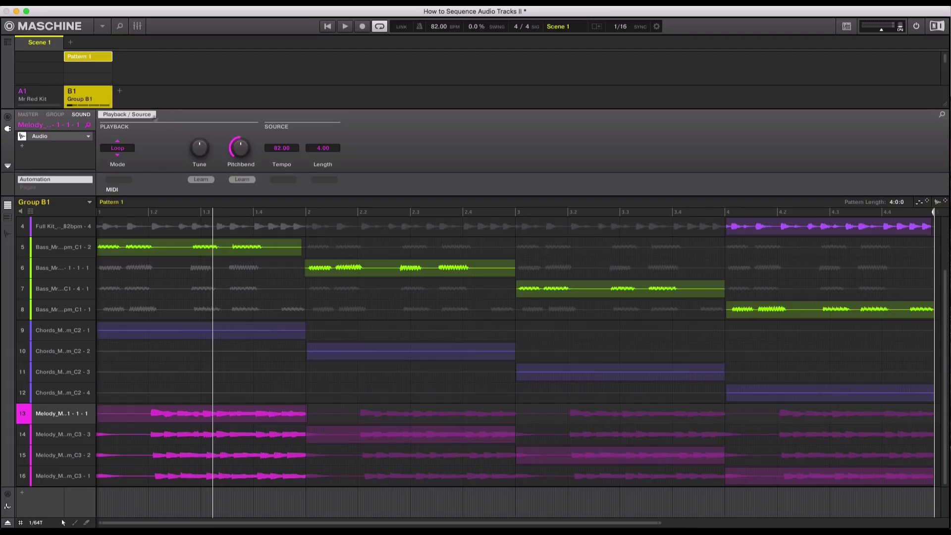
click(122, 149)
click(119, 172)
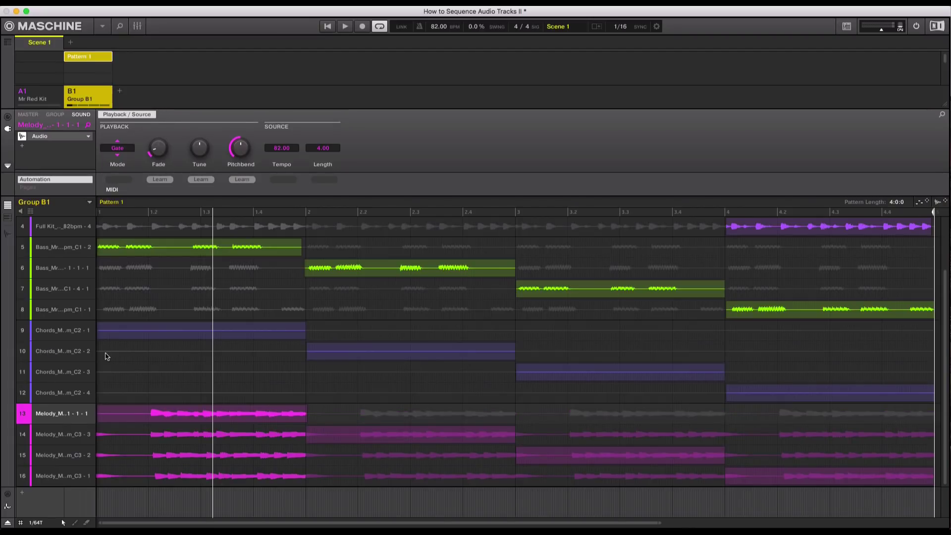
click(48, 434)
click(125, 150)
click(133, 176)
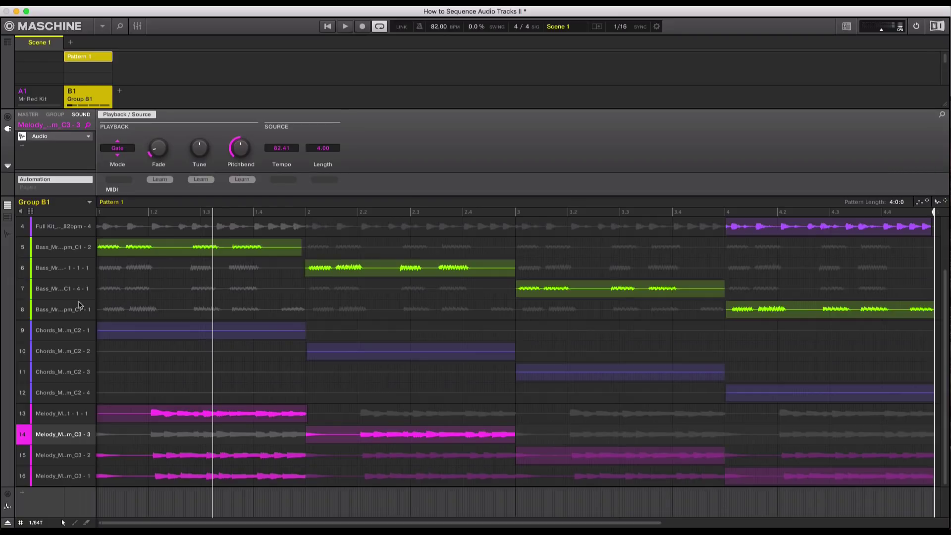
click(53, 456)
click(121, 148)
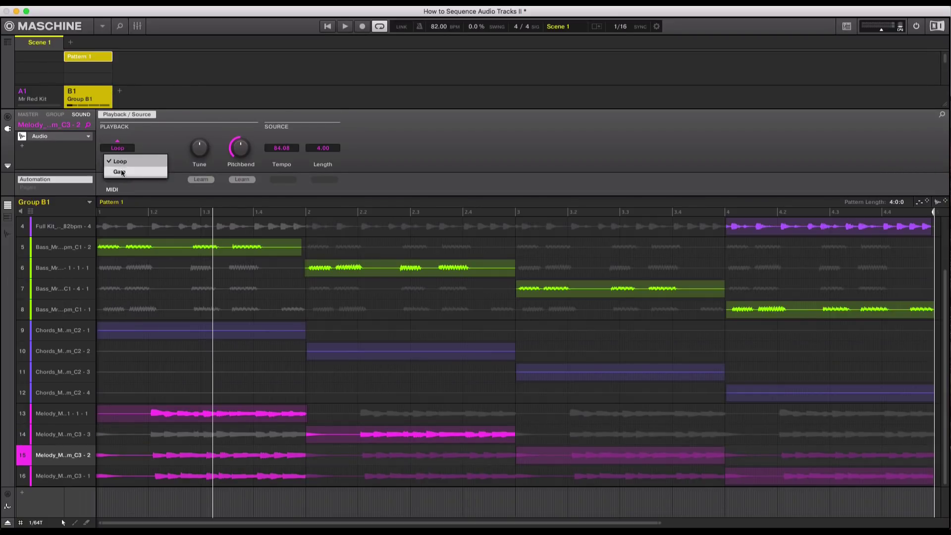
click(121, 173)
click(45, 477)
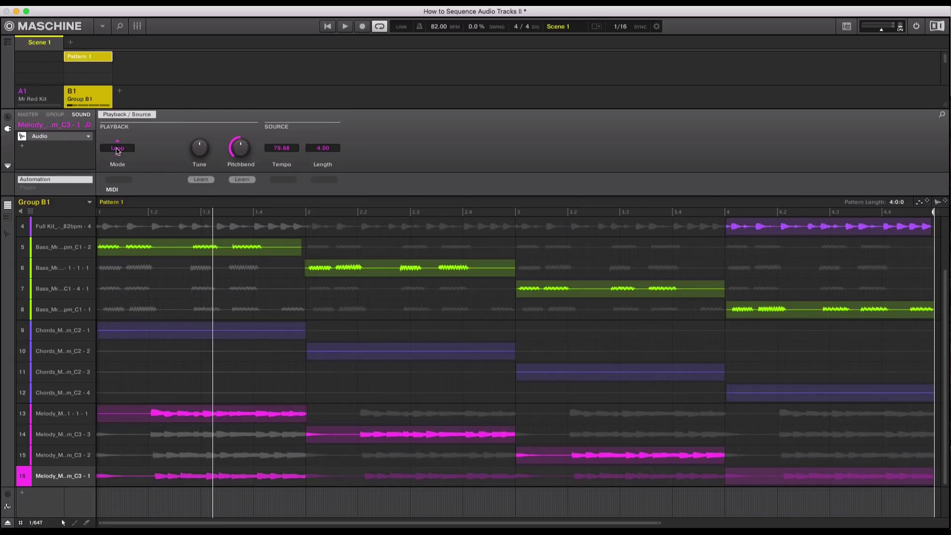
click(117, 148)
click(121, 172)
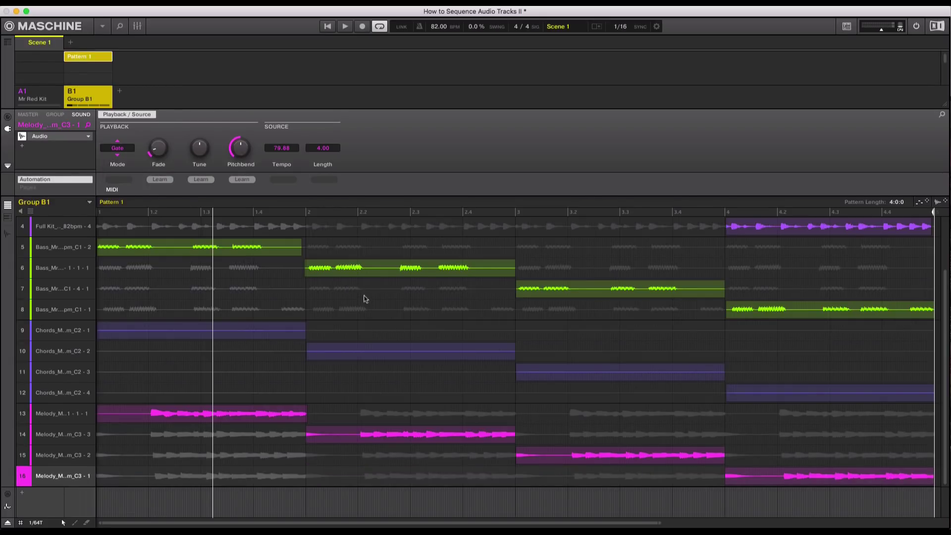
scroll(357, 307, up, 3)
scroll(347, 314, down, 3)
scroll(349, 306, up, 3)
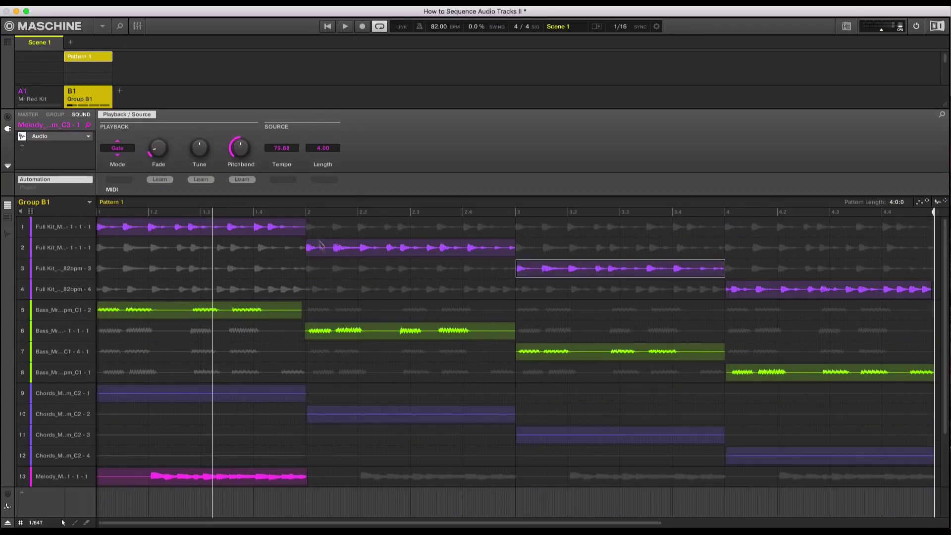
click(36, 524)
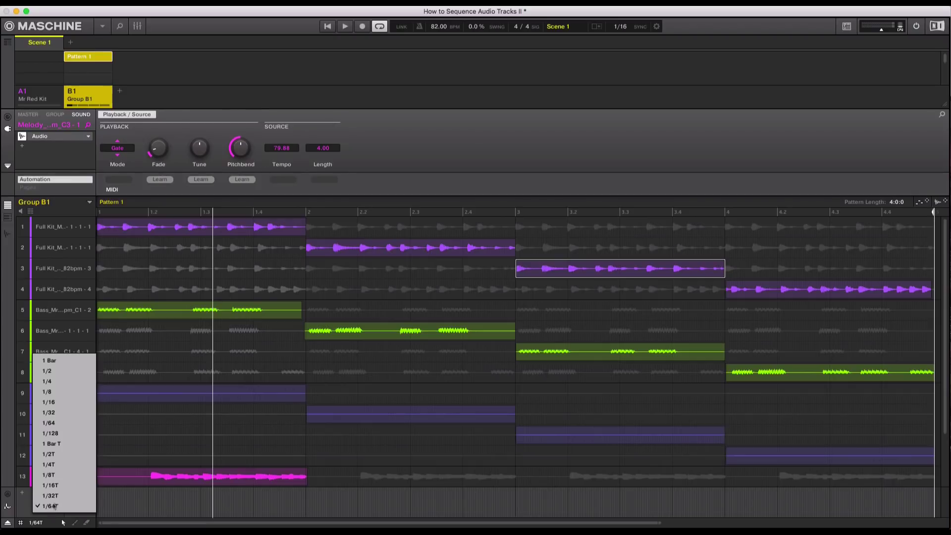
click(6, 46)
click(8, 43)
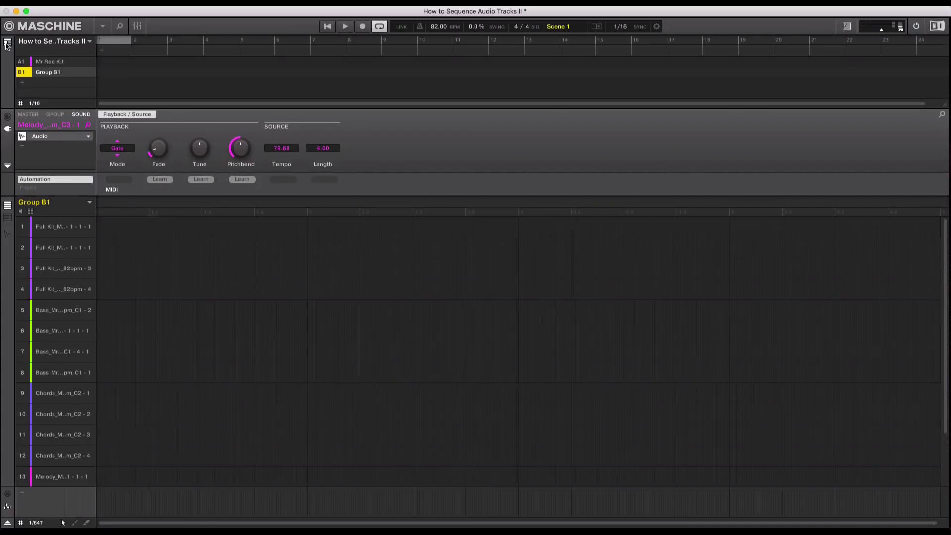
click(8, 43)
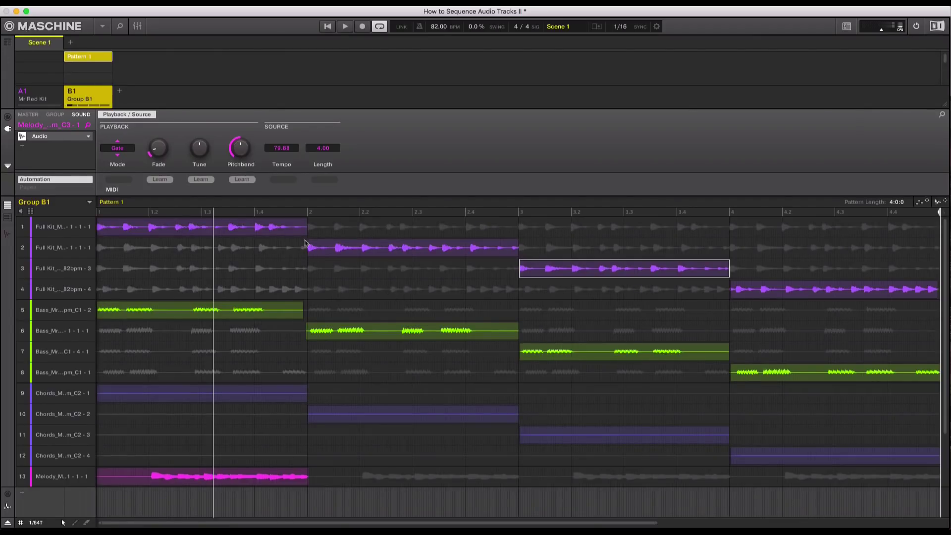
Switch the first Full Kit sound's playback mode to Loop for comparison, and set it back to Gate
click(62, 226)
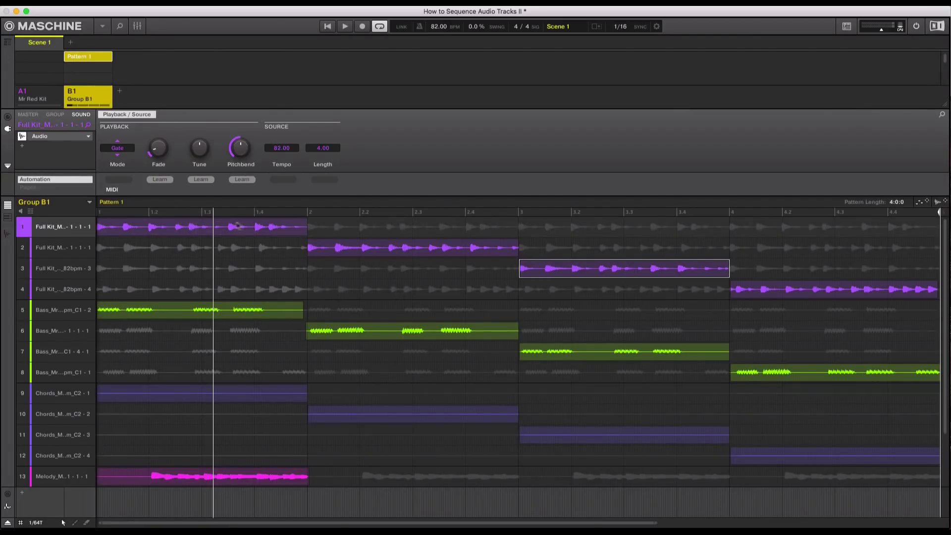
click(304, 229)
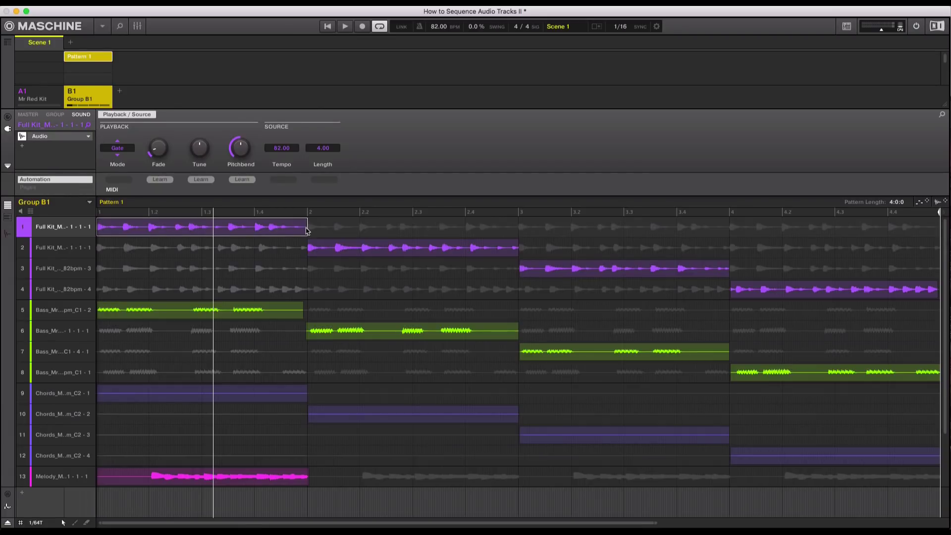
click(116, 149)
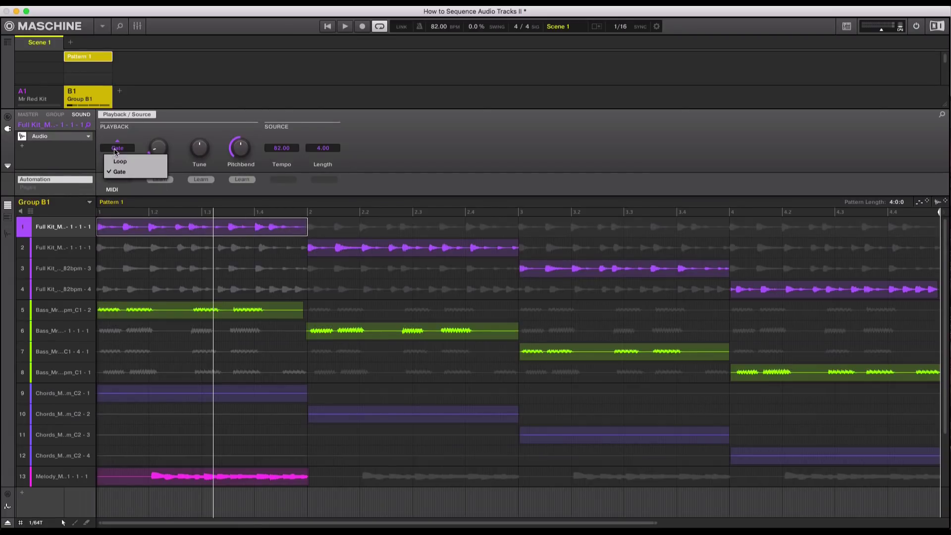
click(119, 162)
click(118, 150)
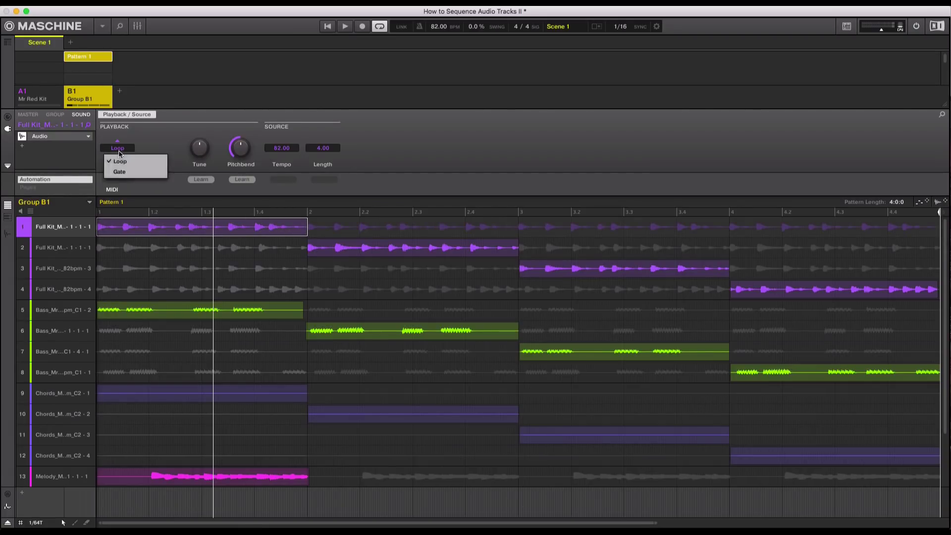
click(120, 172)
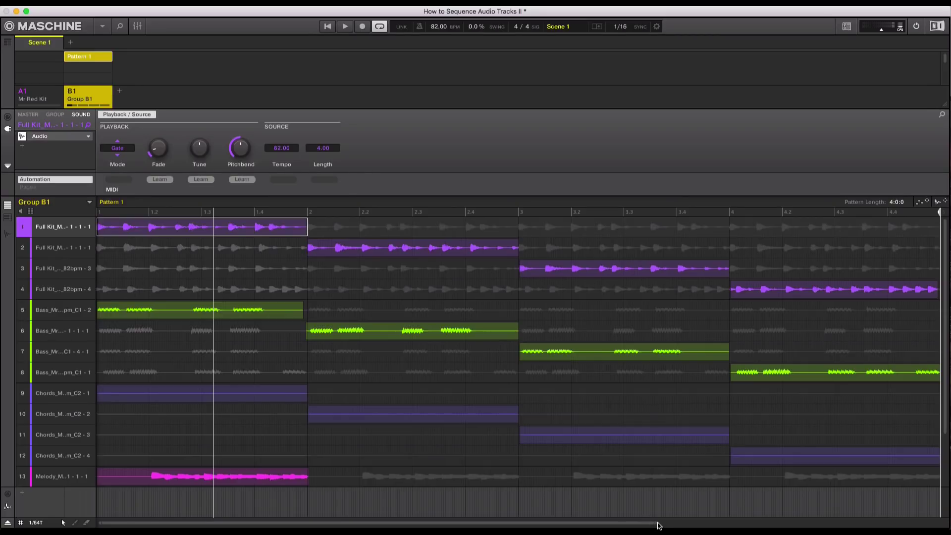
Examine closely where the first Full Kit clip ends and the second one begins at bar 2
drag(658, 526, 339, 495)
click(593, 250)
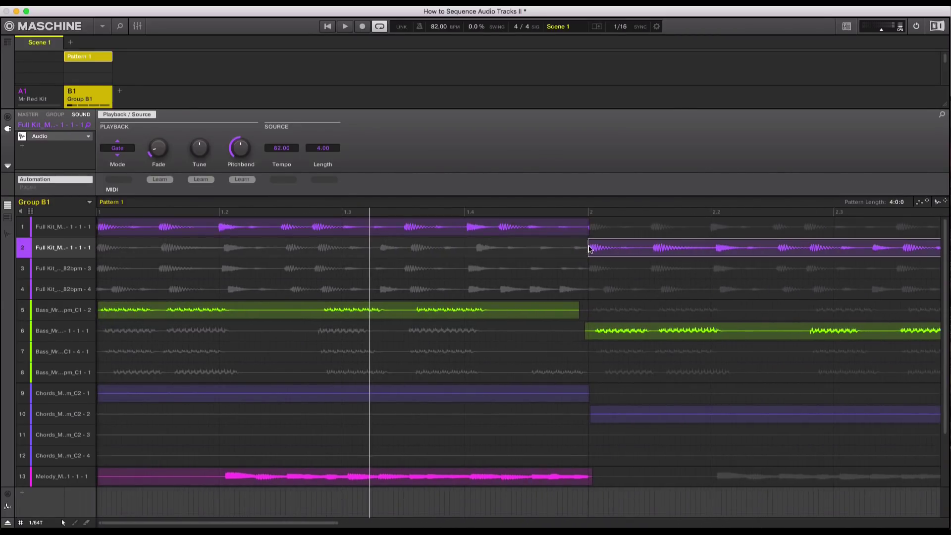
mouse_move(589, 247)
mouse_down()
mouse_move(542, 249)
mouse_move(714, 258)
mouse_move(405, 271)
mouse_move(433, 266)
mouse_move(250, 266)
mouse_move(604, 250)
mouse_move(579, 253)
mouse_up()
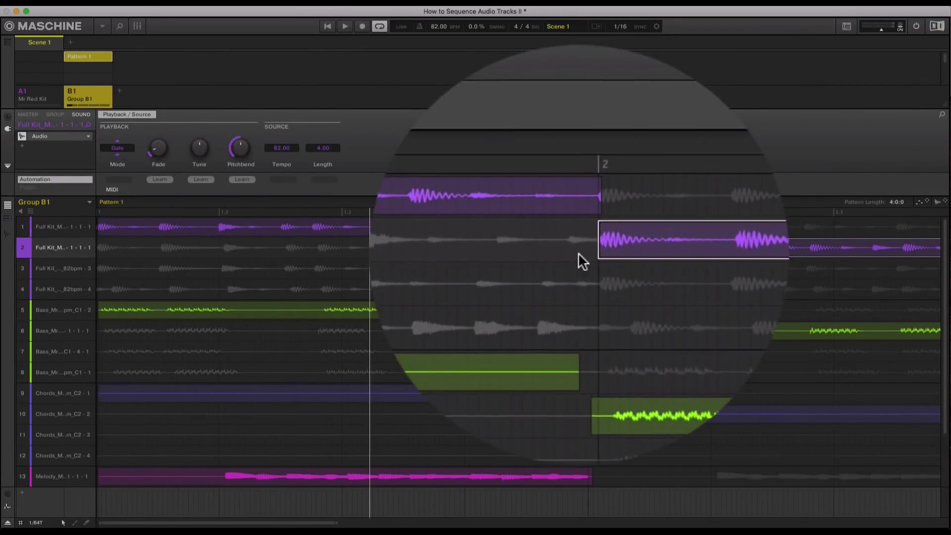
click(578, 222)
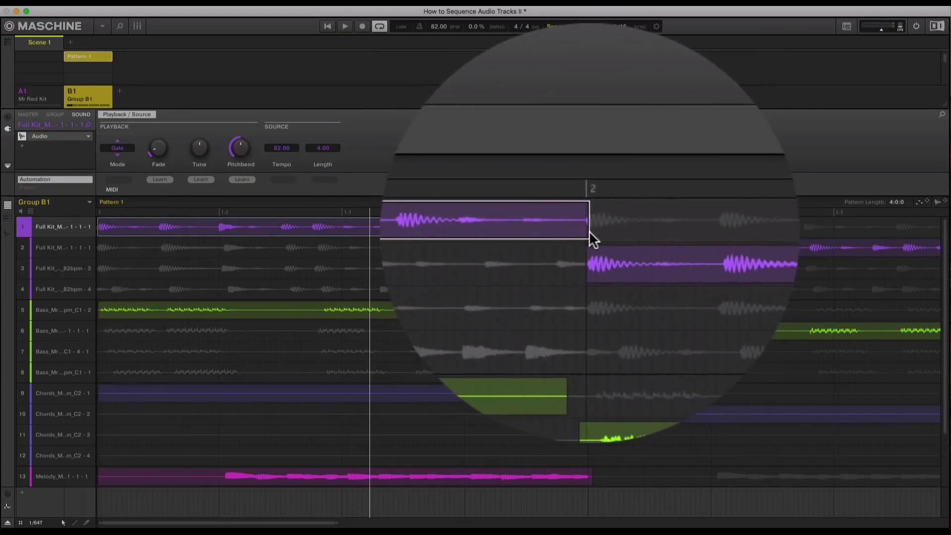
mouse_move(589, 237)
mouse_down()
mouse_move(609, 227)
mouse_move(576, 235)
mouse_move(587, 246)
mouse_move(582, 236)
mouse_up()
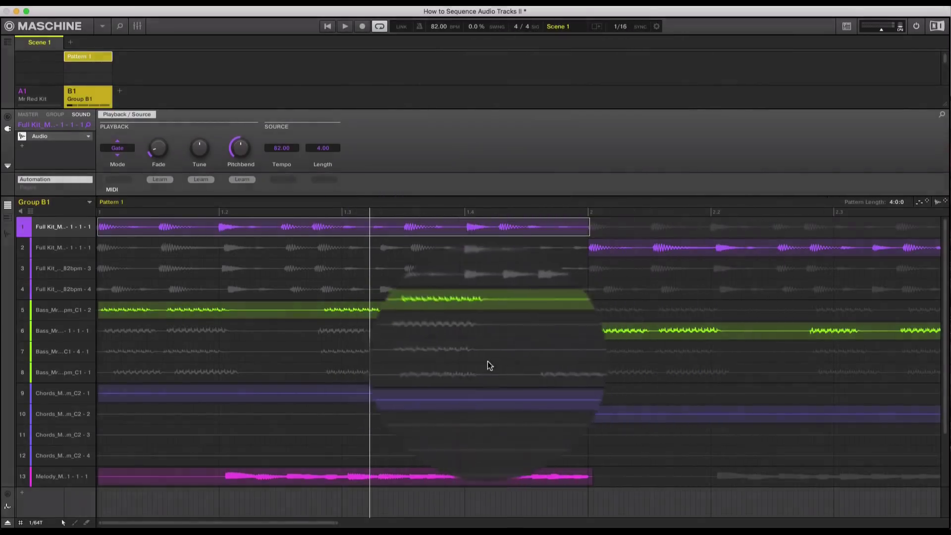
scroll(437, 322, right, 1)
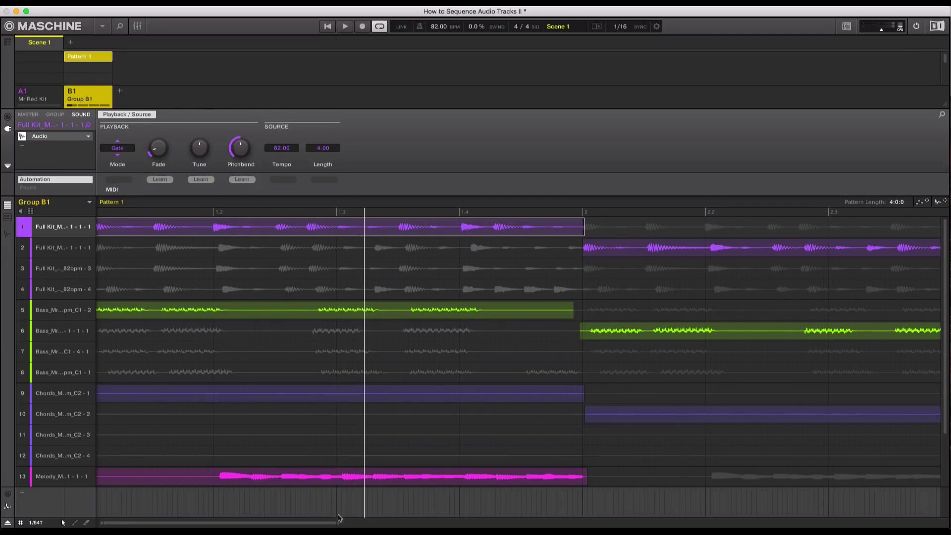
drag(344, 523, 700, 511)
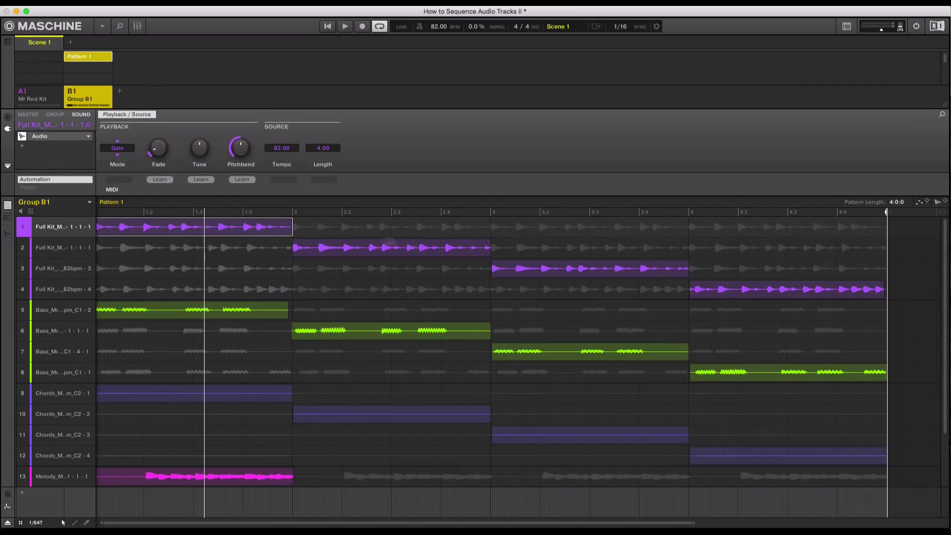
Compare the source tempo and length settings of the Full Kit clips on sounds 2, 3 and 4
click(343, 250)
click(582, 271)
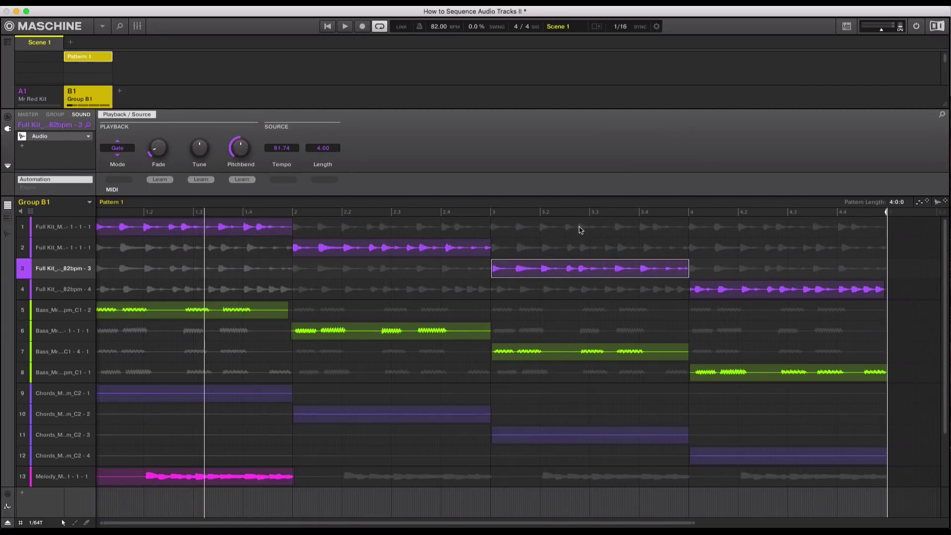
click(715, 292)
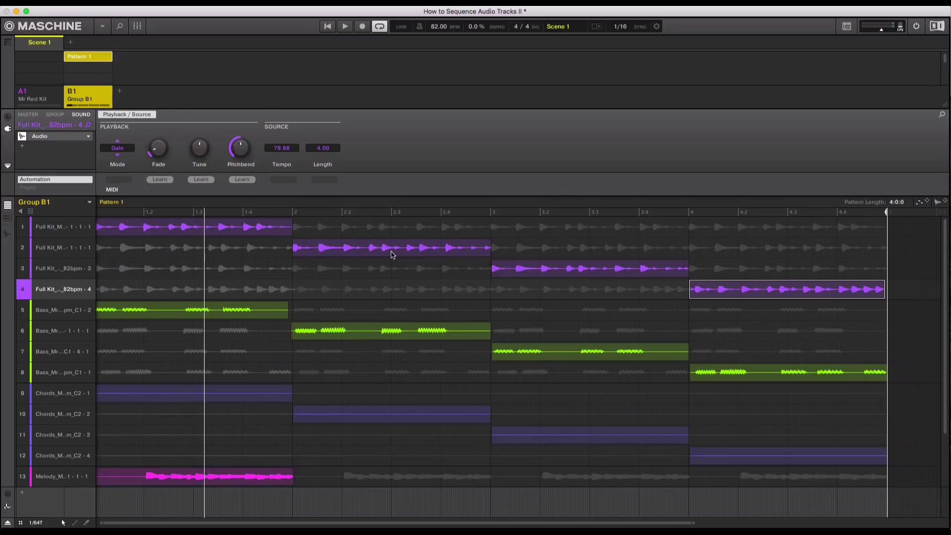
Try a slower source tempo on the second Full Kit sound, and reset it to 82.00
mouse_move(695, 524)
mouse_down()
mouse_move(366, 504)
mouse_move(329, 522)
mouse_move(399, 522)
mouse_up()
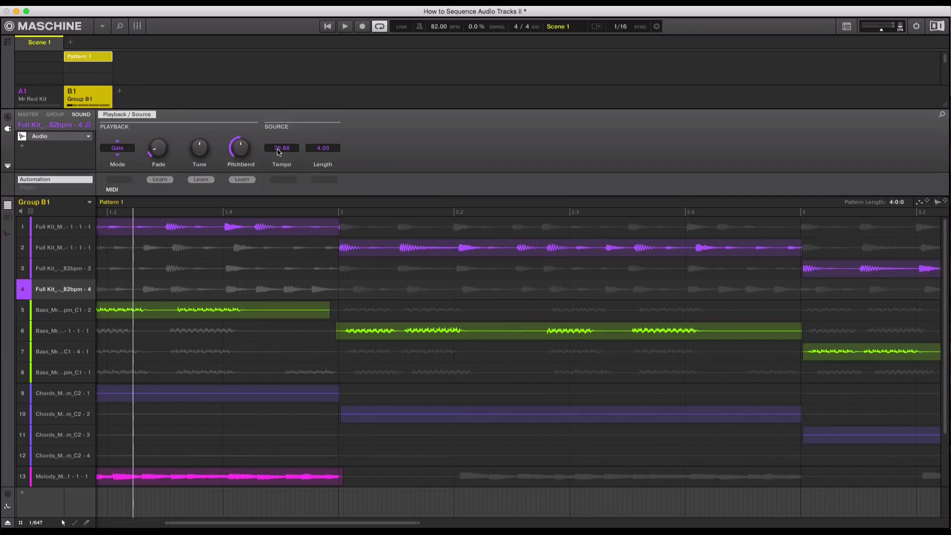
click(364, 253)
mouse_move(281, 150)
mouse_down()
mouse_move(280, 180)
mouse_move(280, 157)
mouse_up()
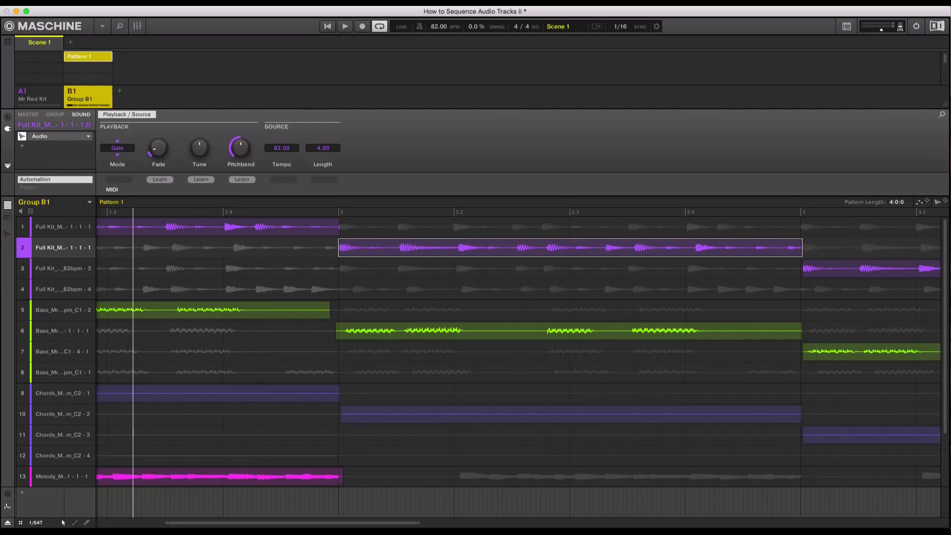
drag(281, 157, 281, 171)
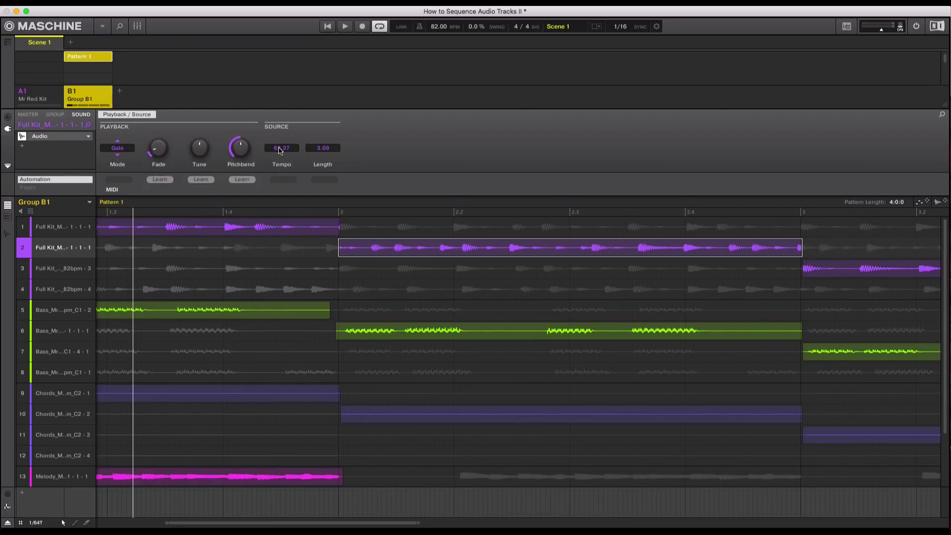
double_click(280, 149)
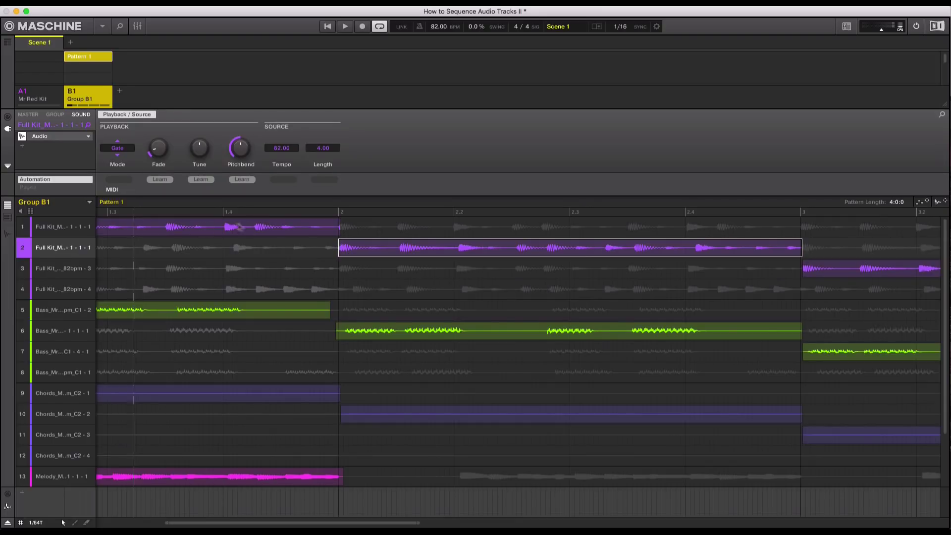
Check the source settings of the Full Kit clips on sounds 1, 2 and 3 again
click(256, 228)
click(471, 254)
click(828, 270)
click(570, 247)
click(298, 227)
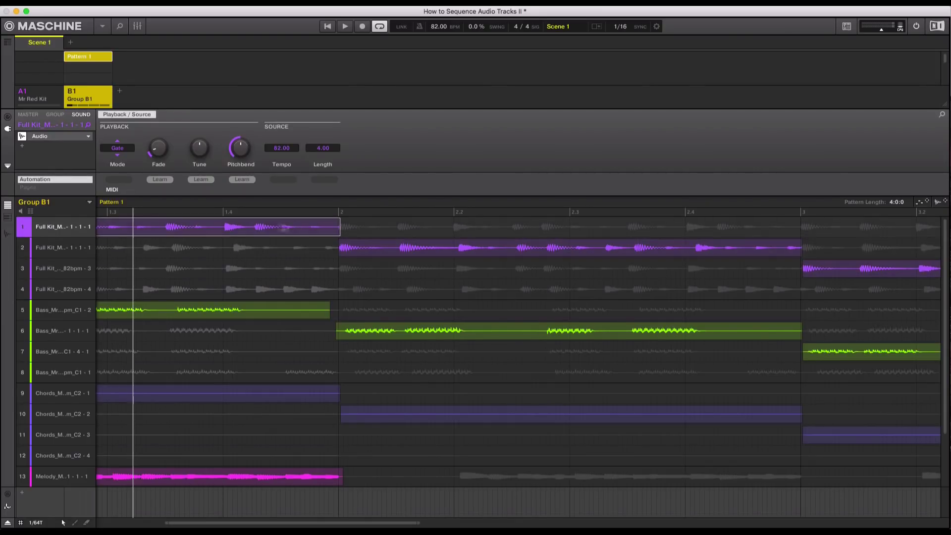
Show the first Full Kit sound's note in the keyboard view, try changing its end and pitch, and restore its original pitch
click(9, 219)
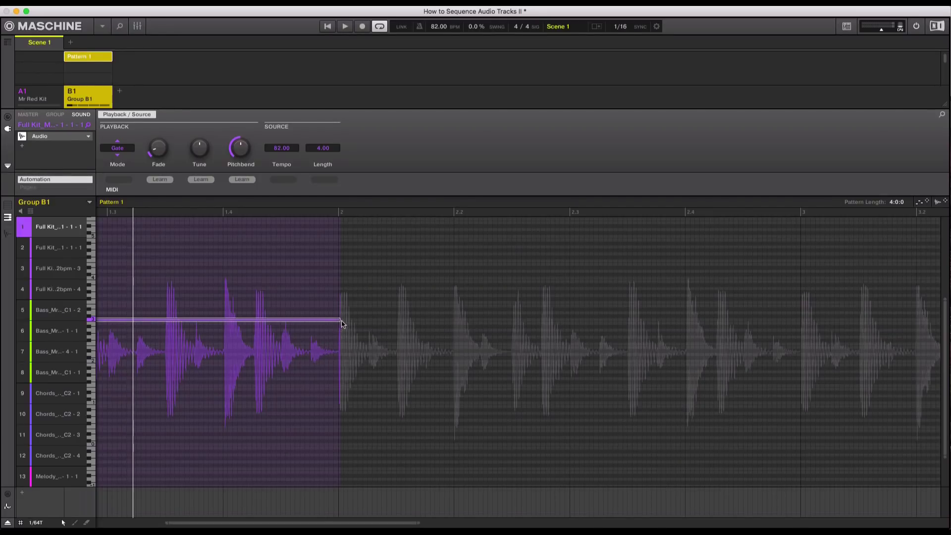
drag(340, 323, 262, 327)
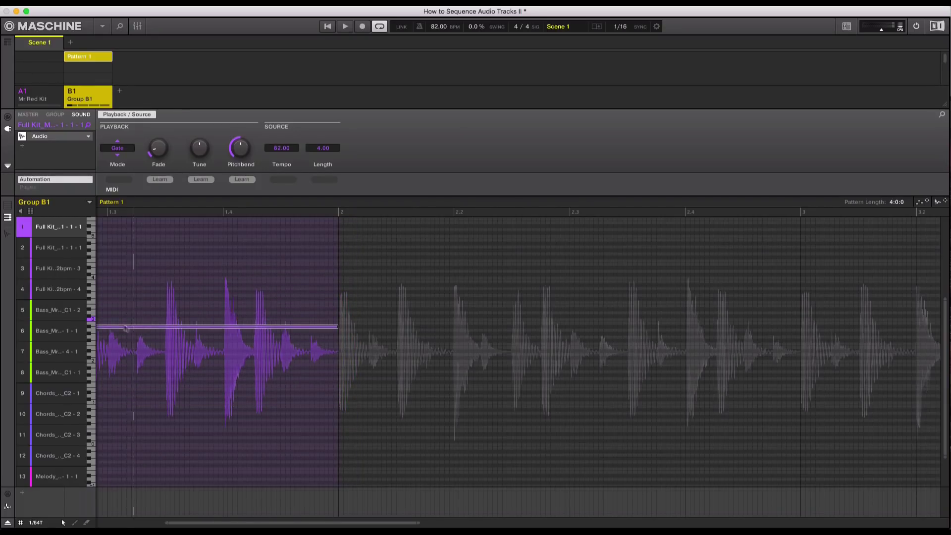
click(93, 331)
click(94, 322)
key(Up)
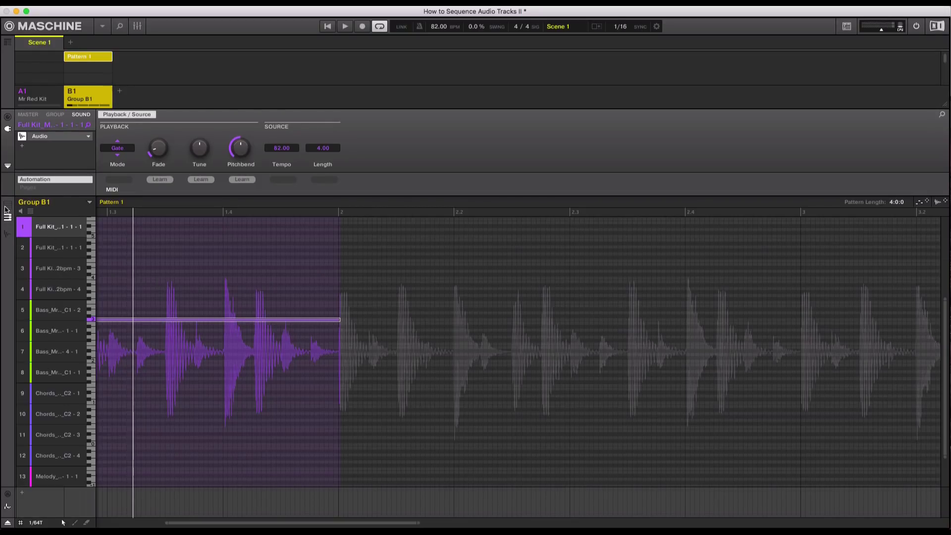
View the notes and waveforms of Full Kit sounds 2 and 3 in the keyboard view
click(54, 254)
click(54, 269)
click(55, 252)
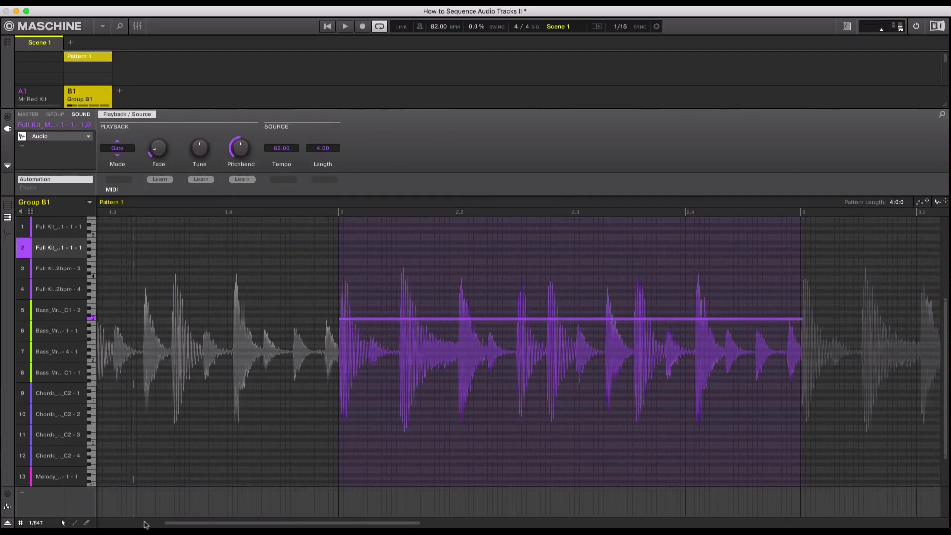
Show all four bars of the pattern in the keyboard view and check the notes of the Full Kit, Bass and Chords sounds
drag(167, 526, 89, 524)
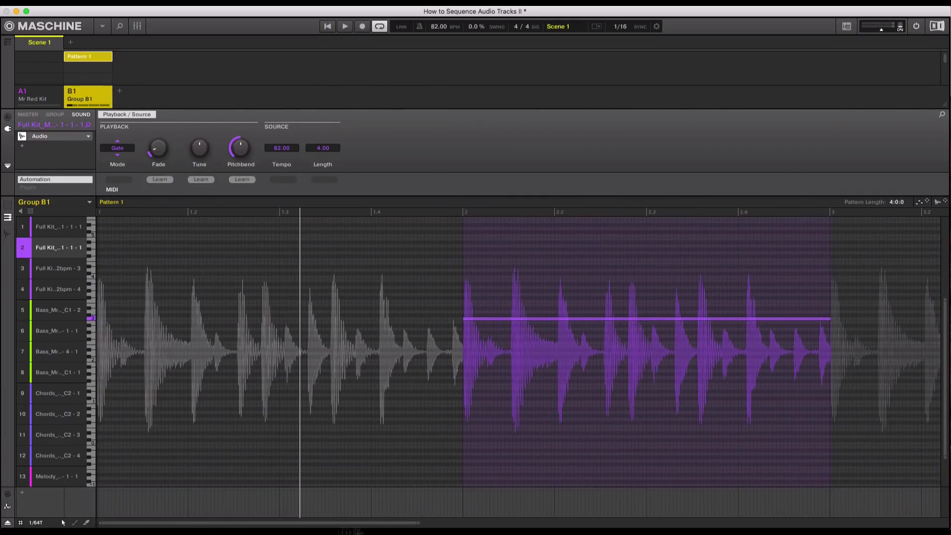
drag(419, 528, 658, 512)
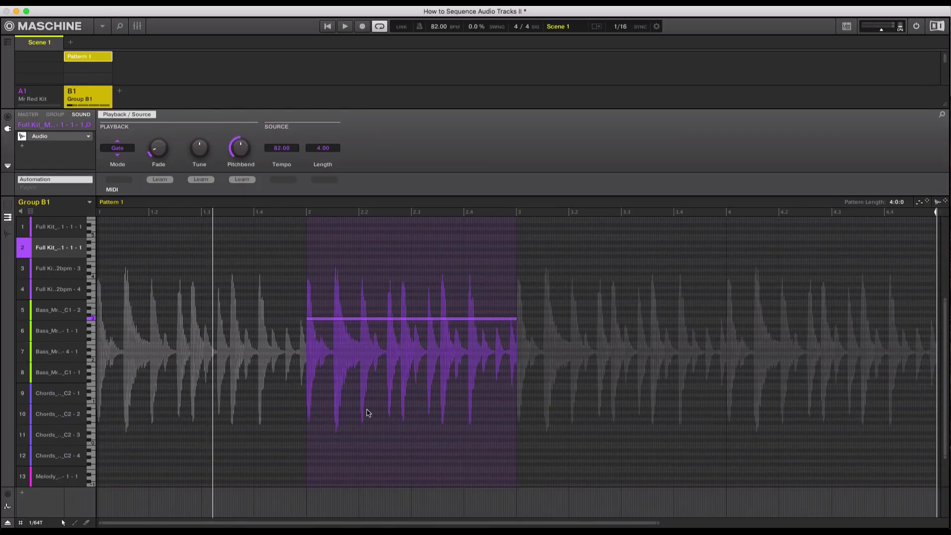
click(45, 277)
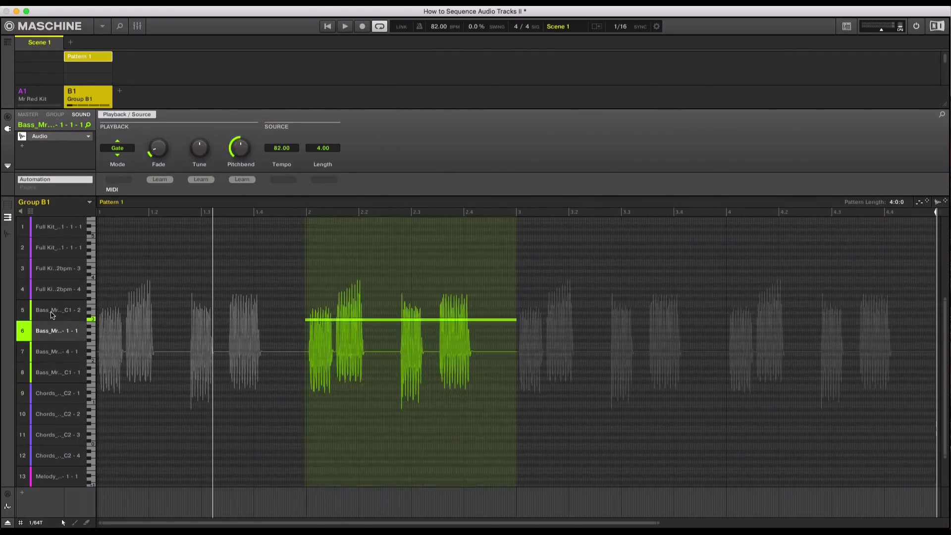
click(47, 396)
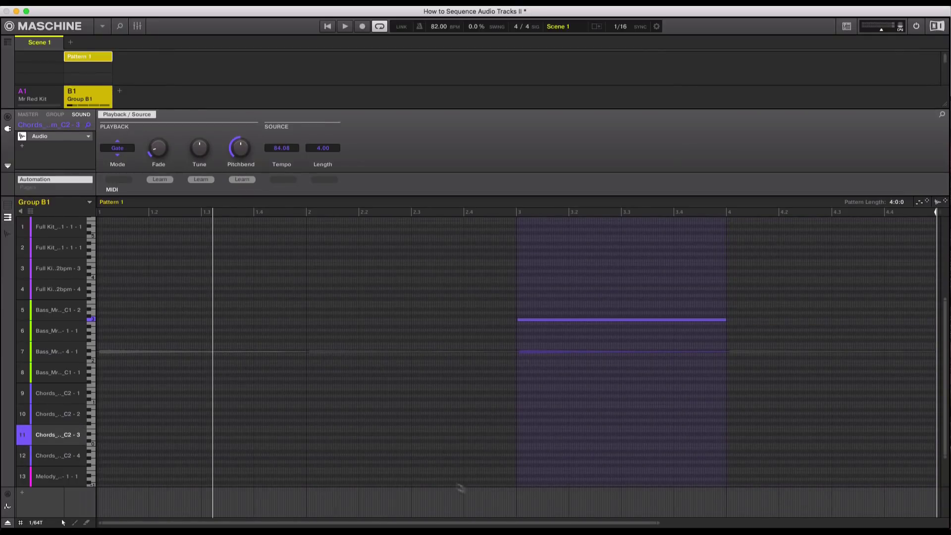
Inspect the notes of Chords sounds 11 and 12 up close around bars 3 and 4 in the keyboard view
drag(102, 525, 327, 517)
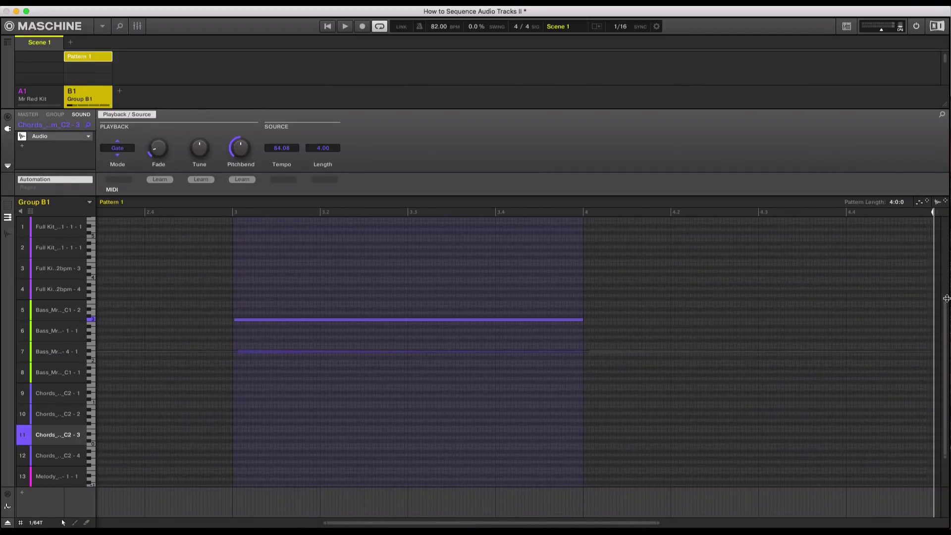
scroll(938, 297, down, 2)
scroll(938, 297, up, 3)
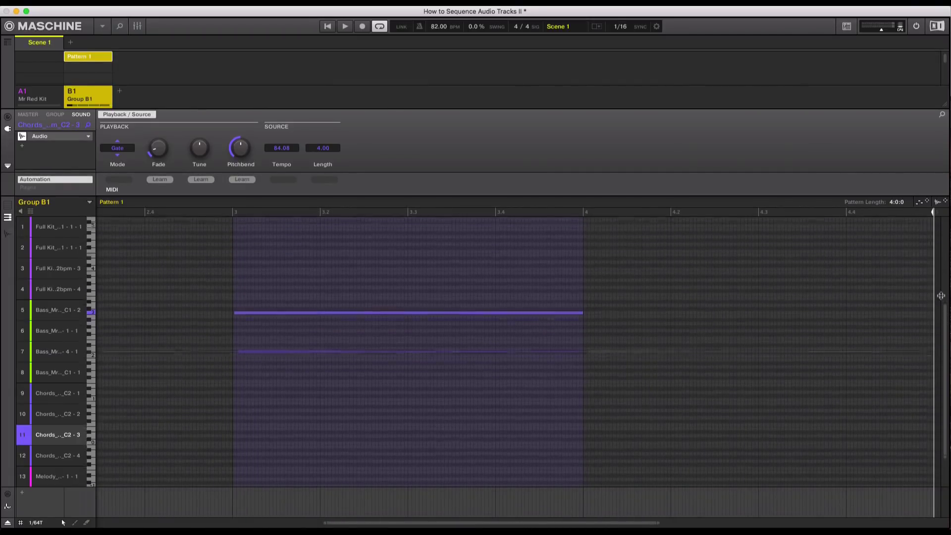
scroll(936, 296, down, 3)
scroll(936, 347, up, 4)
scroll(917, 337, down, 3)
scroll(916, 354, down, 1)
scroll(917, 327, up, 4)
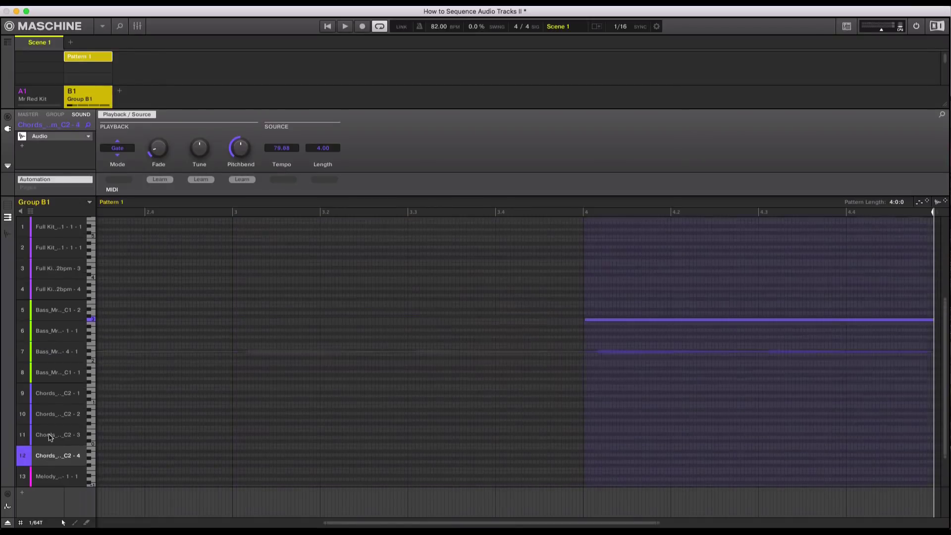
key(Up)
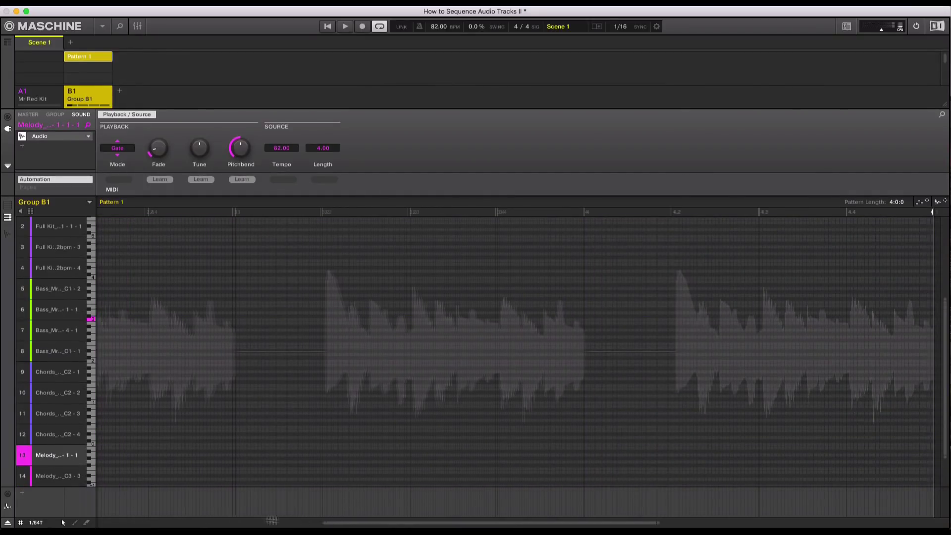
Show all four bars again and view the notes and waveforms of Melody sounds 13 to 16
drag(307, 523, 84, 505)
key(Down)
key(Down)
key(Down)
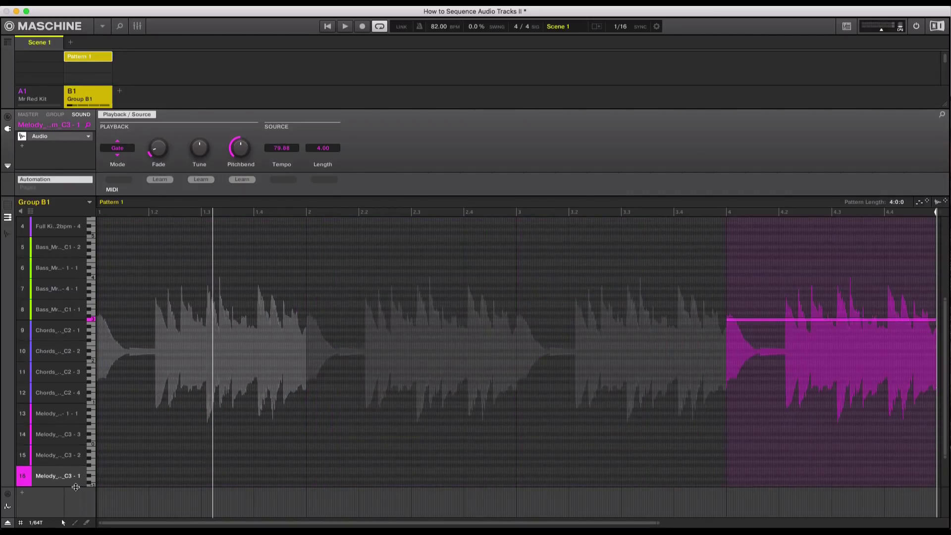
key(Up)
key(Up)
key(Up)
key(Down)
key(Down)
key(Down)
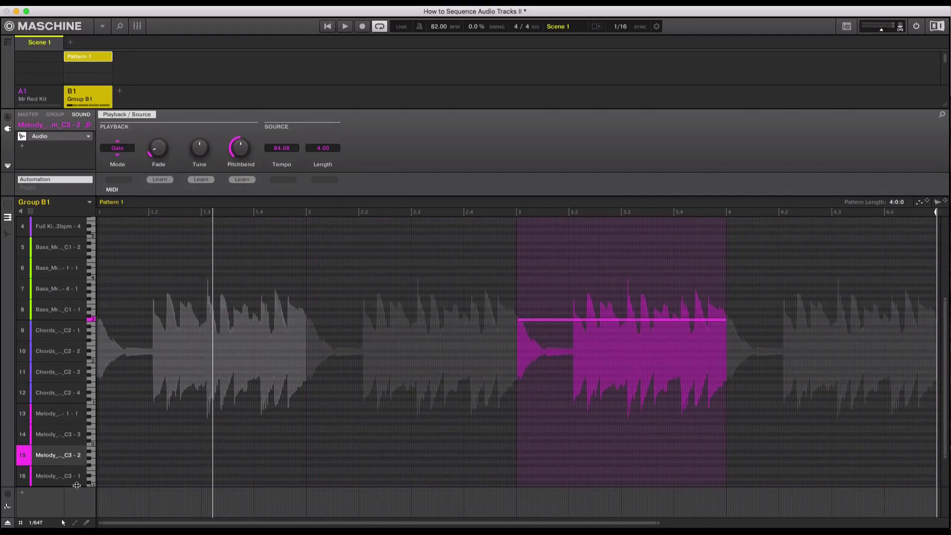
Go back through the sounds in the keyboard view from the Melody clips up to Full Kit sound 4
key(Up)
key(Up)
key(Up)
key(Up)
key(Up)
key(Up)
key(Up)
key(Up)
key(Up)
key(Up)
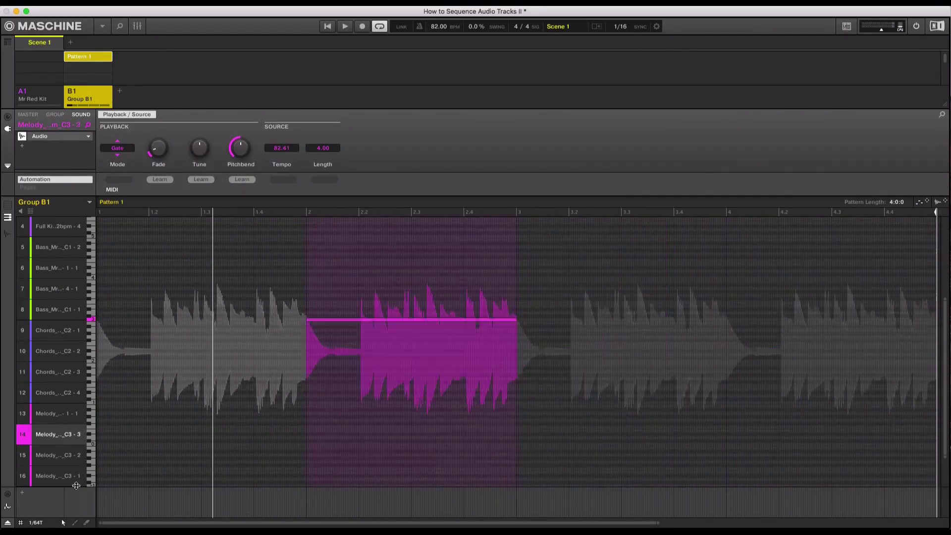
key(Up)
key(Up)
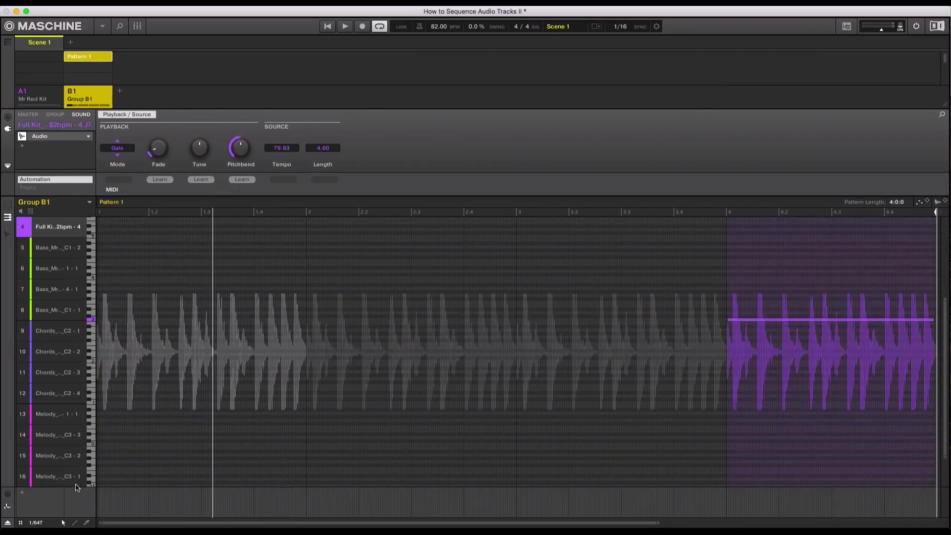
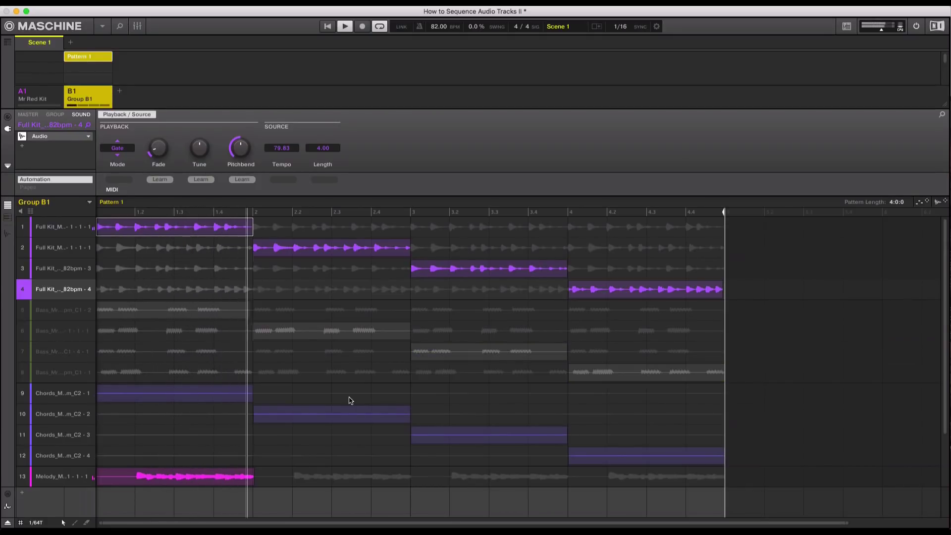
Review the clip layout of all the group's sounds in the group view during playback, and stop playback
scroll(349, 400, down, 3)
scroll(349, 401, down, 2)
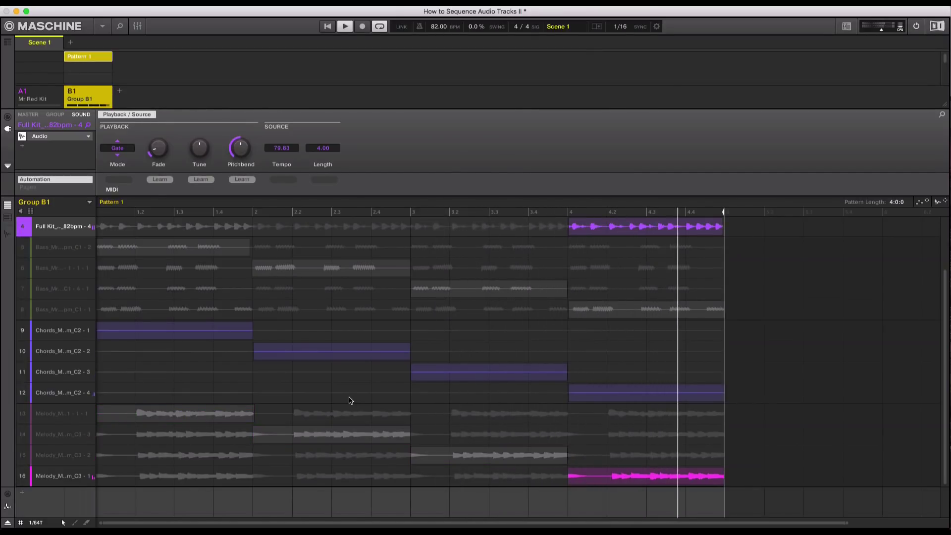
scroll(349, 400, up, 3)
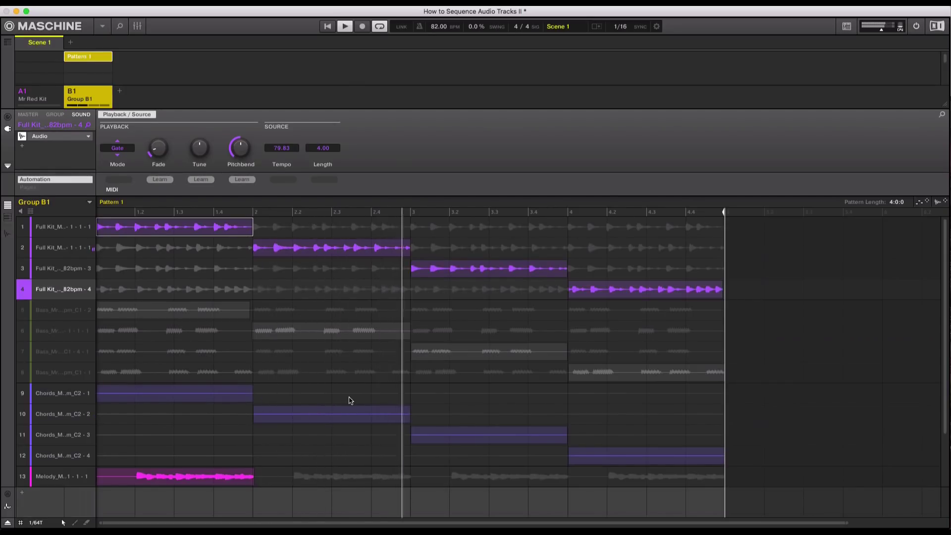
scroll(408, 420, down, 2)
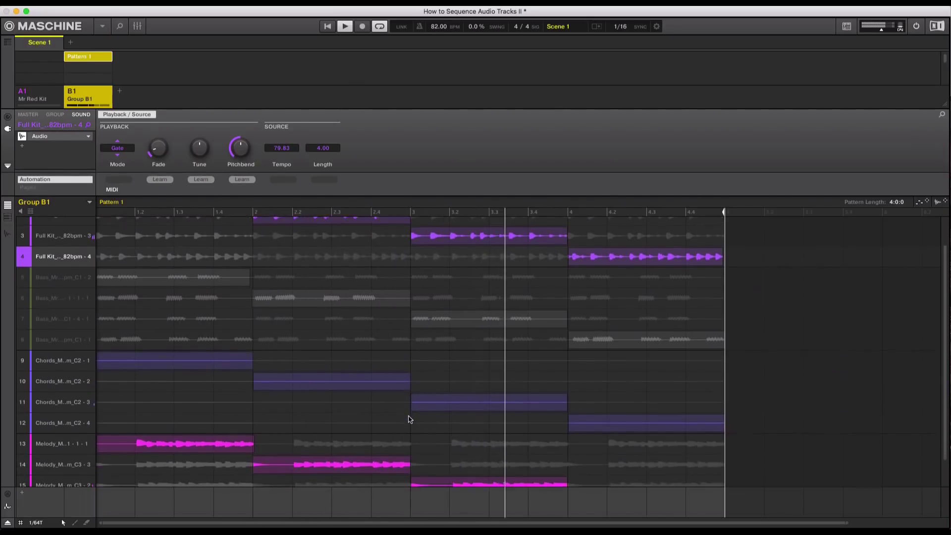
scroll(409, 432, down, 2)
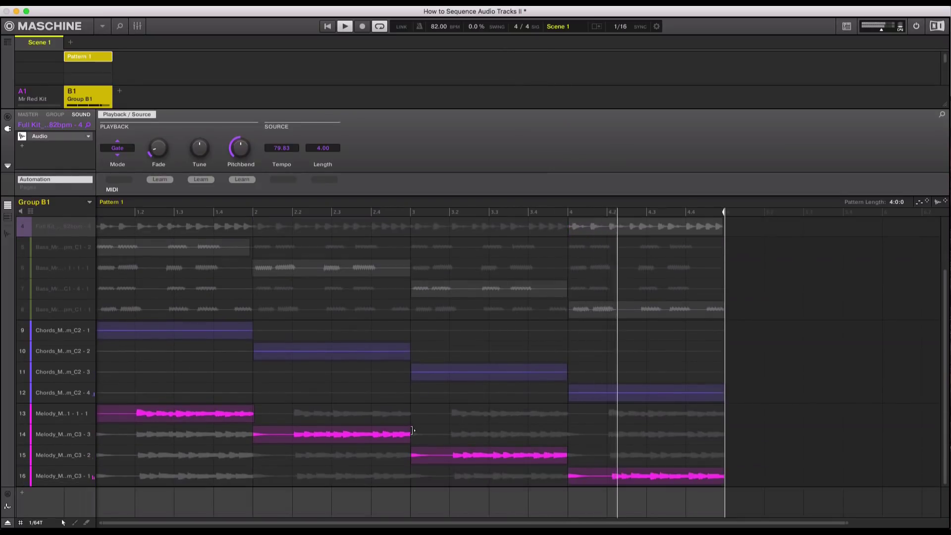
scroll(410, 428, up, 4)
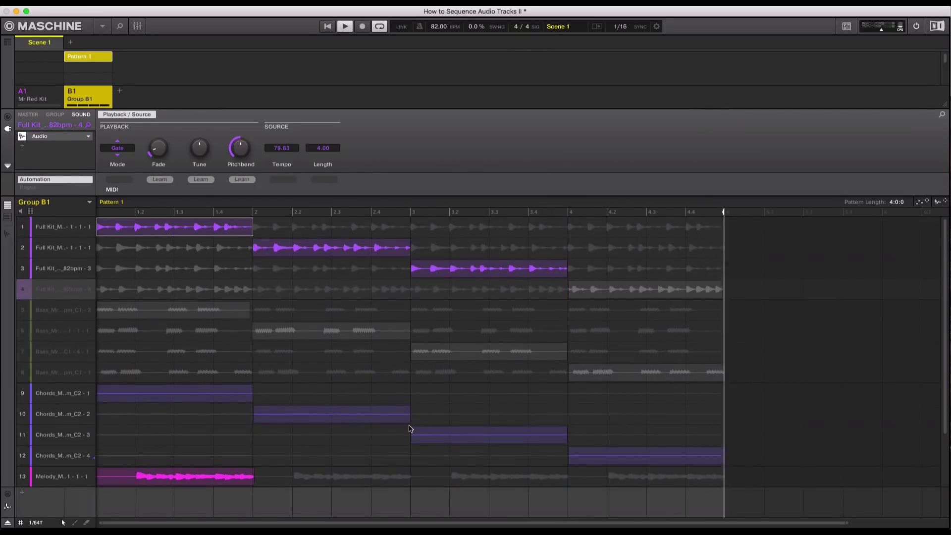
key(space)
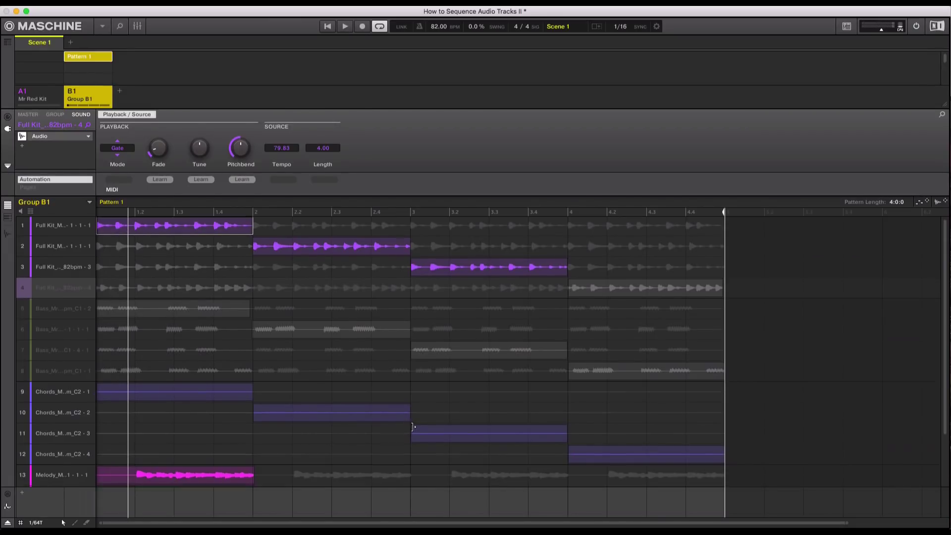
Check Full Kit sound 4 in the keyboard view and return to the group view of all sounds
scroll(411, 426, down, 3)
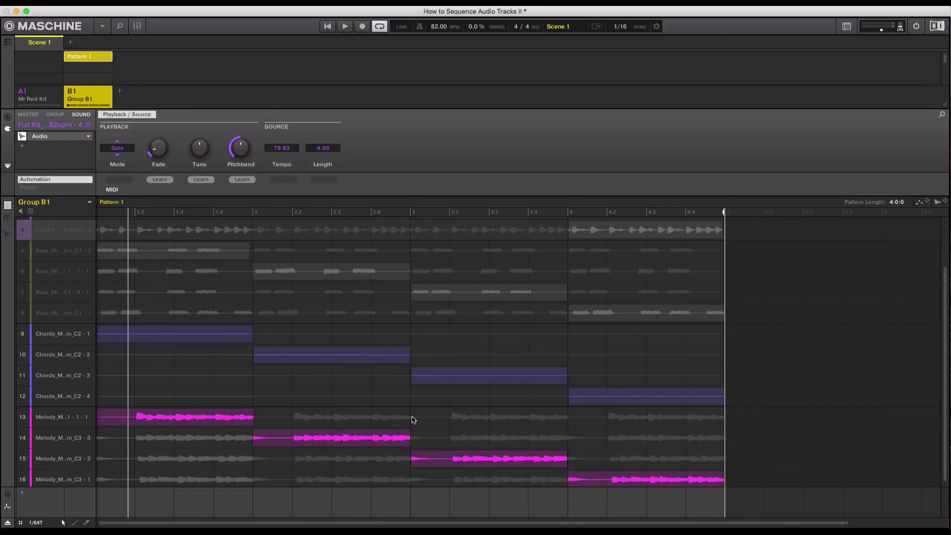
click(8, 219)
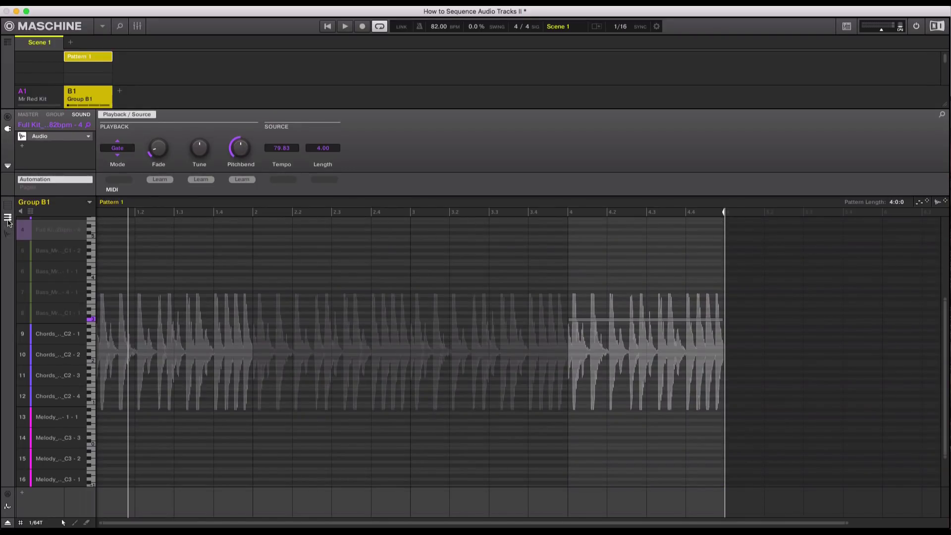
click(8, 205)
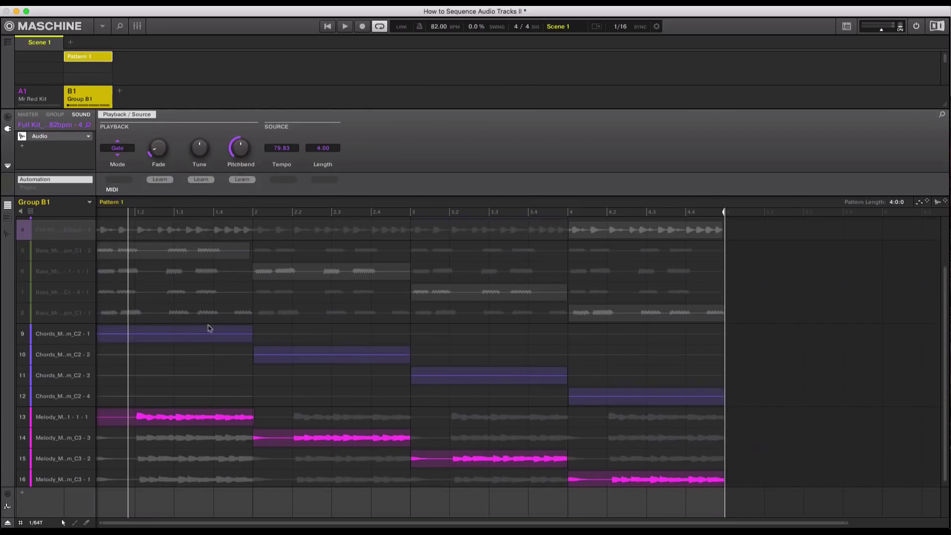
scroll(210, 337, up, 3)
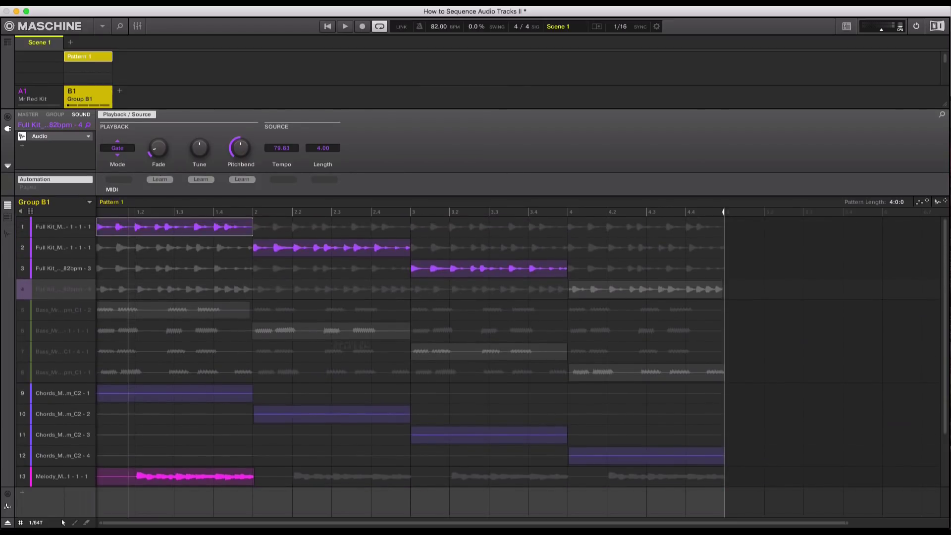
Select the first Bass clip and unmute Full Kit sound 4 and Bass sounds 5 to 8
click(597, 291)
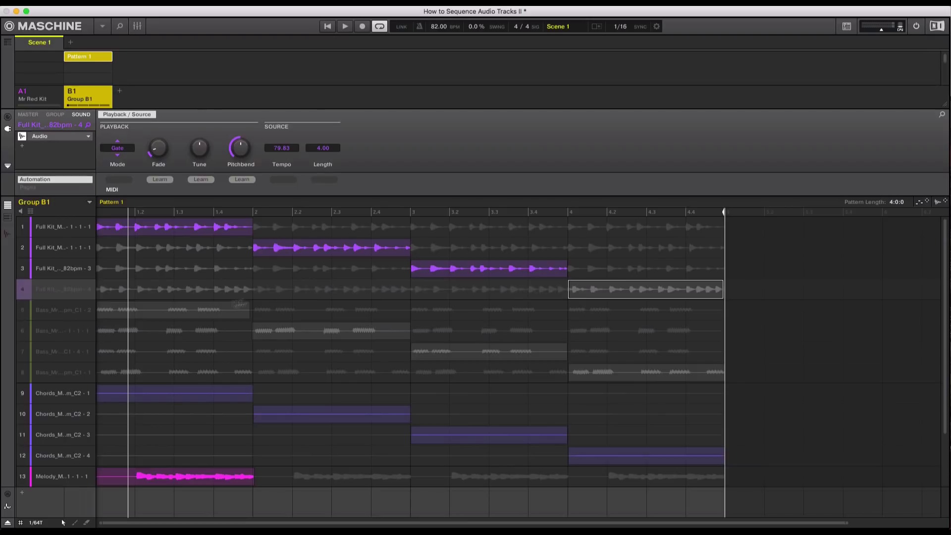
click(167, 314)
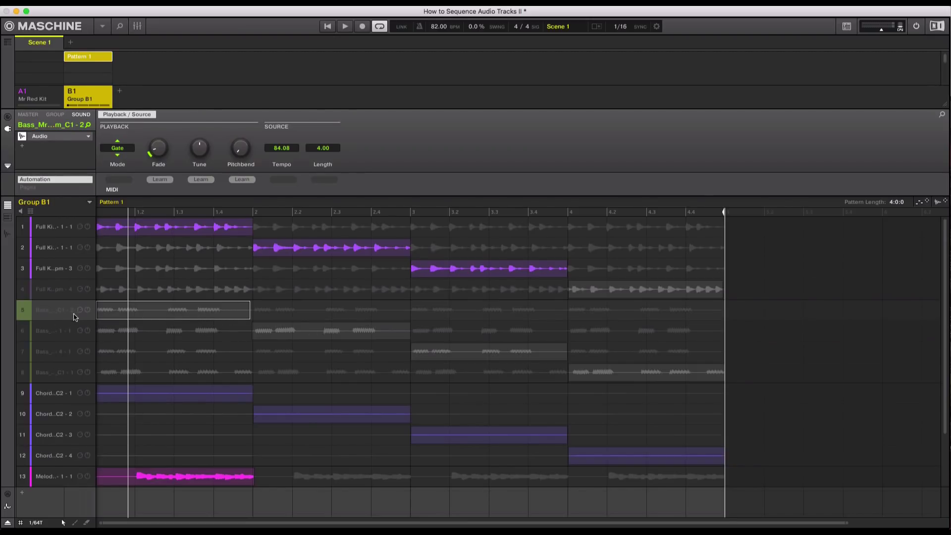
click(24, 311)
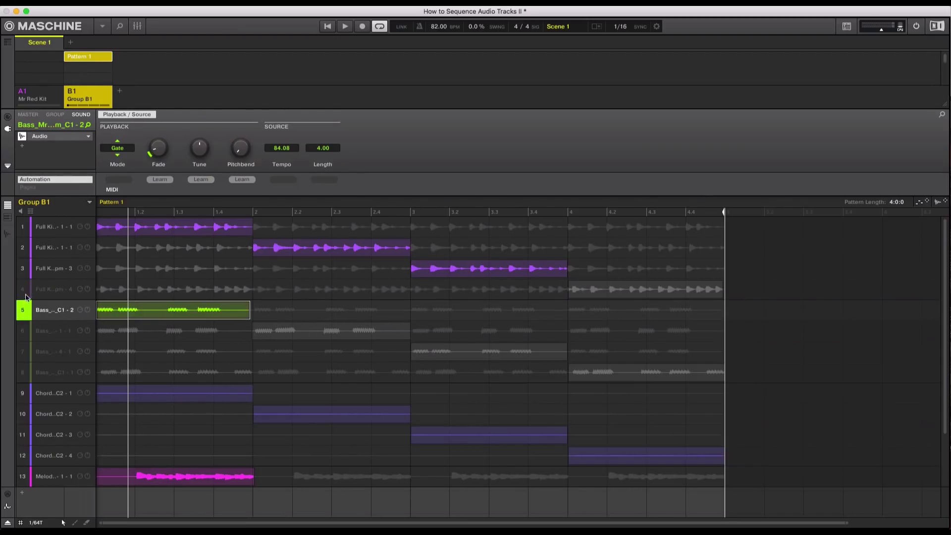
click(25, 294)
click(27, 329)
click(25, 354)
click(32, 375)
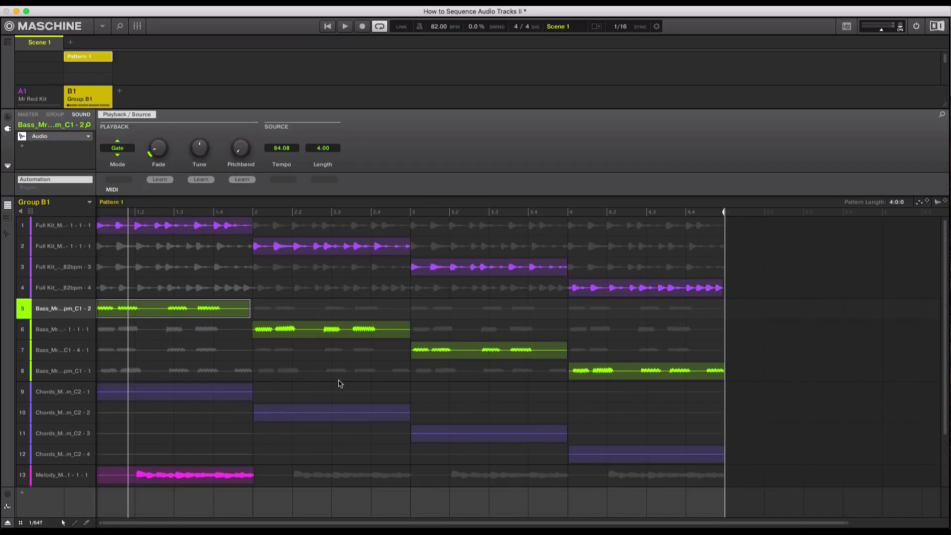
scroll(340, 383, down, 3)
scroll(341, 381, up, 3)
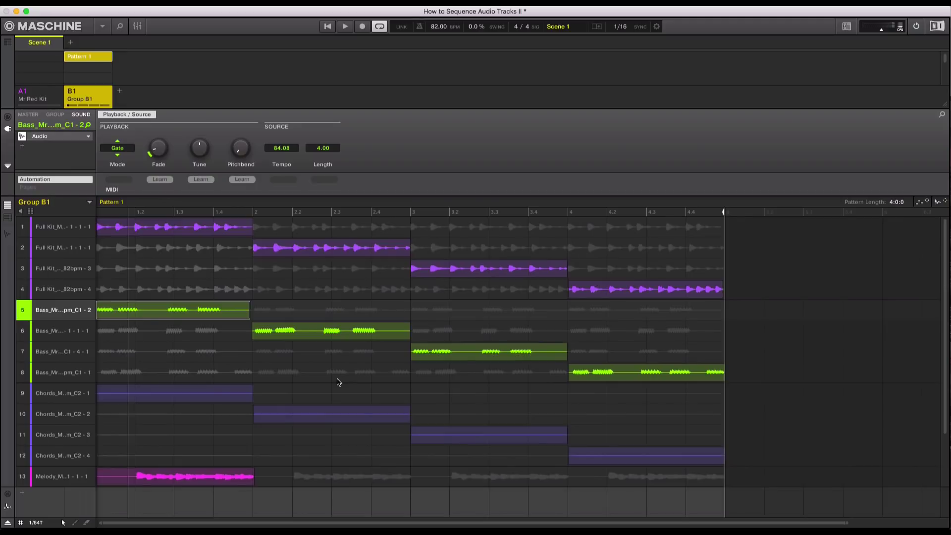